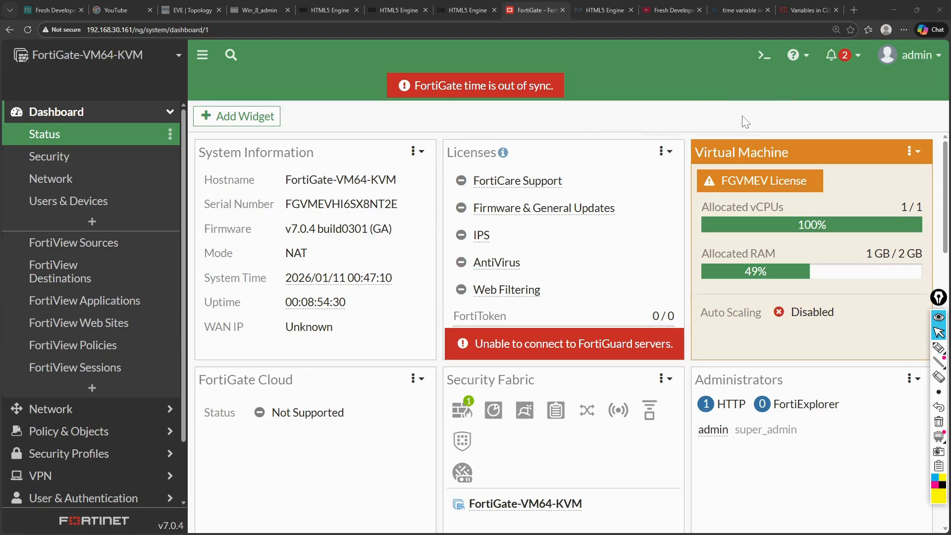
left_click(916, 57)
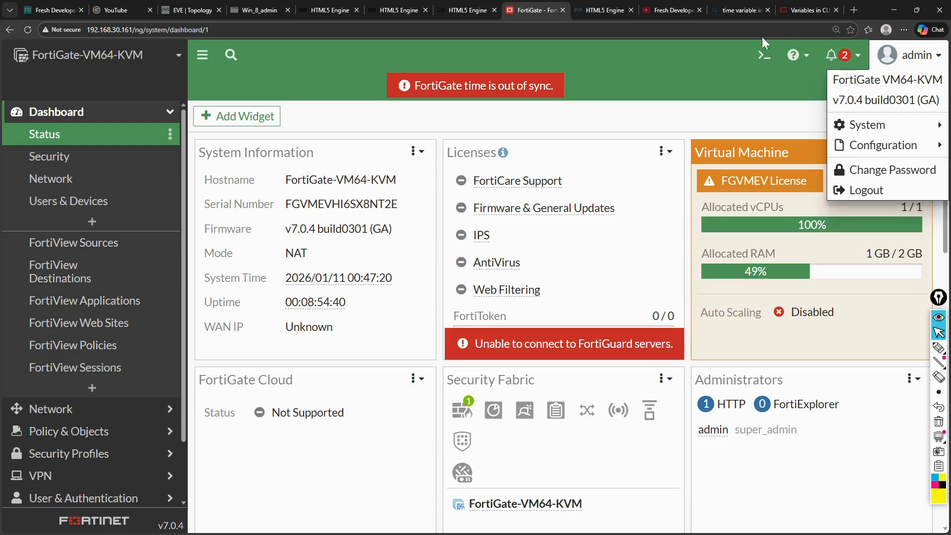
left_click(676, 54)
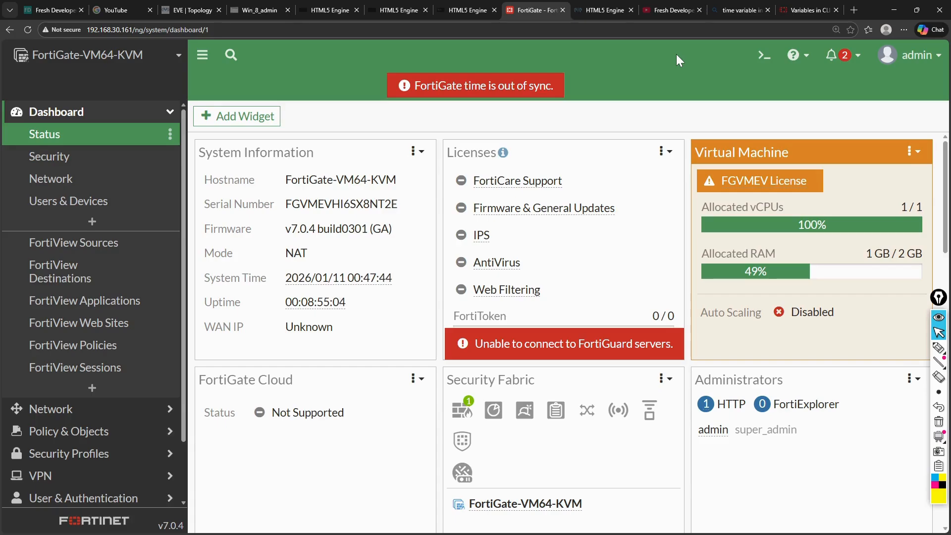
In the EVE topology, duplicate the Fortinet node's 192.168.30.161 label and move the 172.16.1.1 label aside
left_click(179, 10)
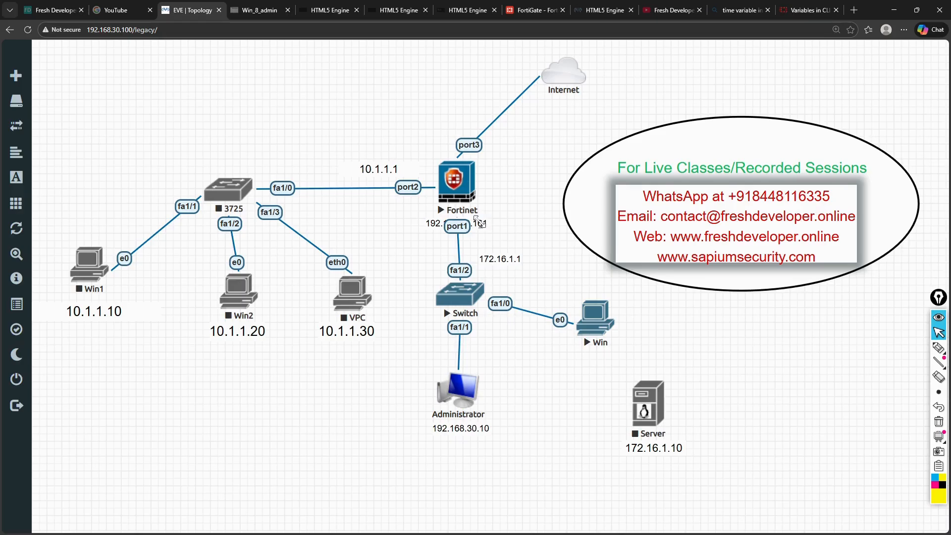
right_click(475, 222)
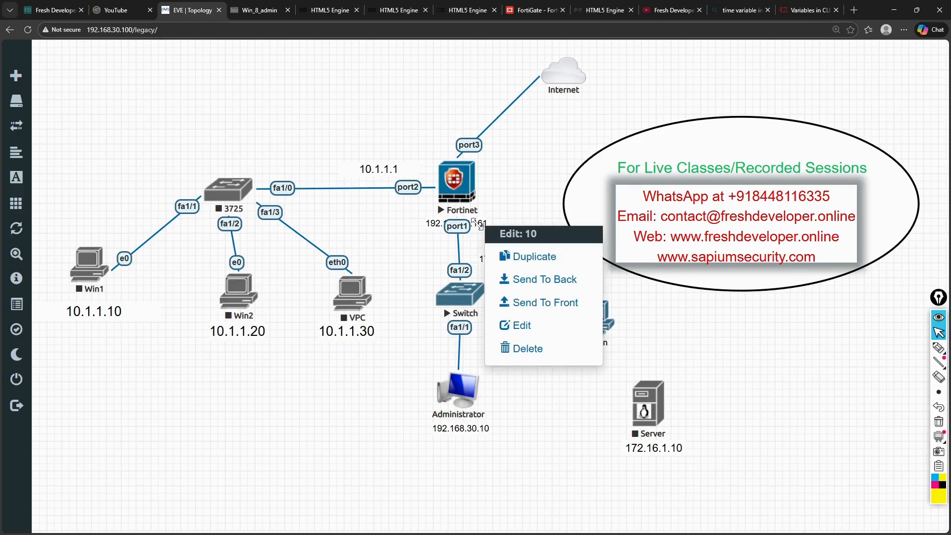
left_click(500, 316)
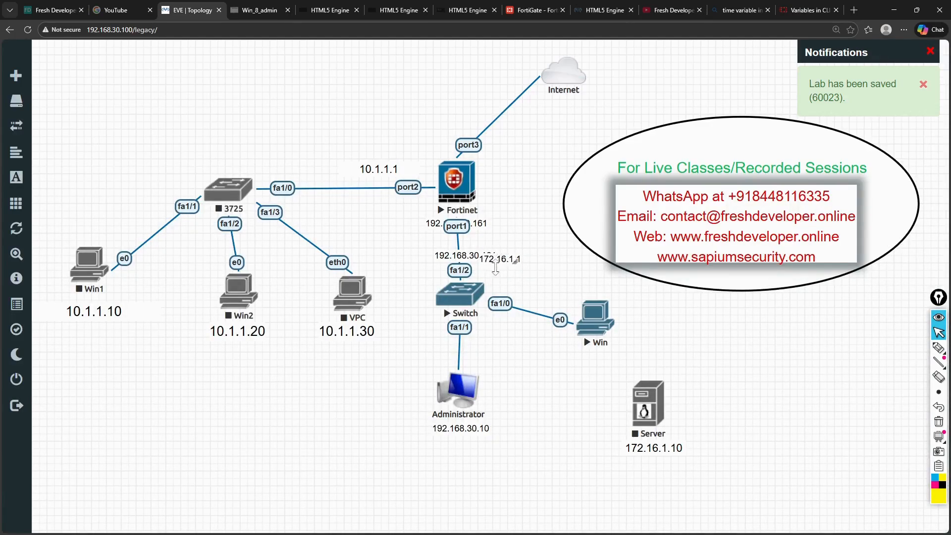
left_click_drag(506, 260, 534, 273)
Duplicate the 192.168.30.161 label again, place the copy below the Win node and change its text to 192.168.30.165
right_click(480, 222)
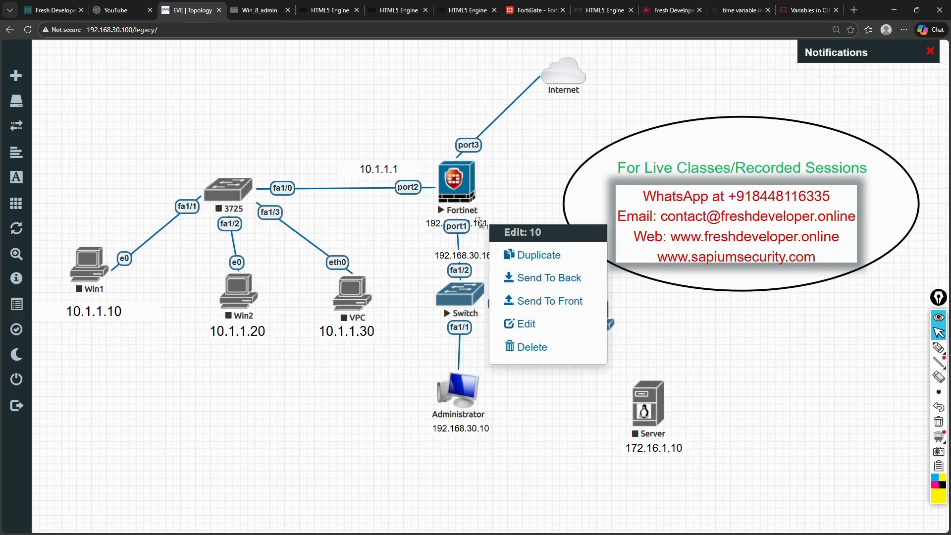
left_click(517, 255)
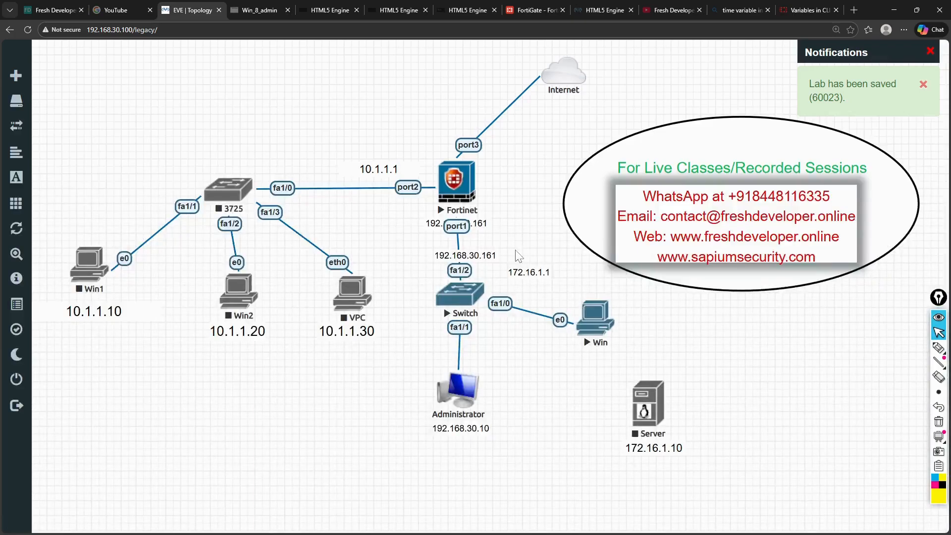
left_click_drag(479, 255, 605, 350)
left_click(601, 353)
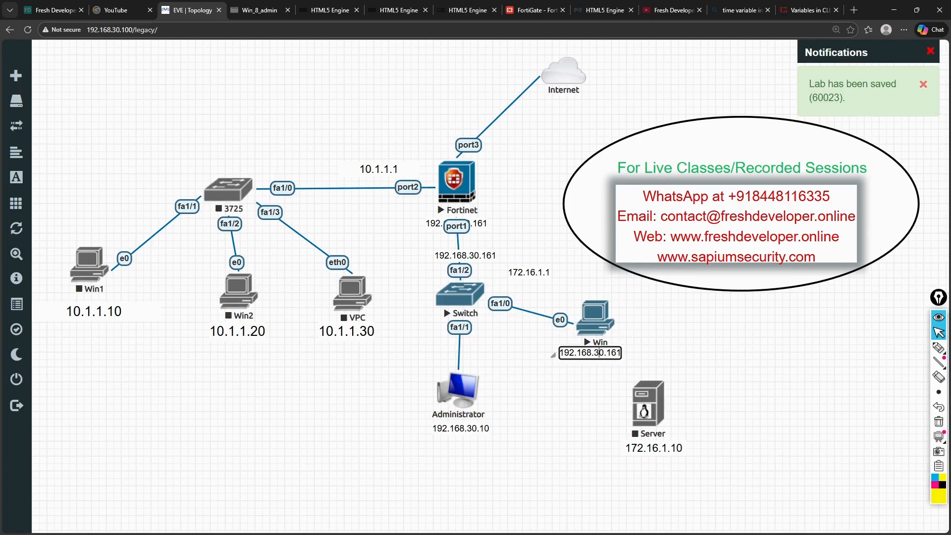
key("BackSpace")
type("5")
left_click(602, 371)
Switch to the Win_8_admin remote desktop, reconnect its session and launch Tftpd32
left_click(251, 10)
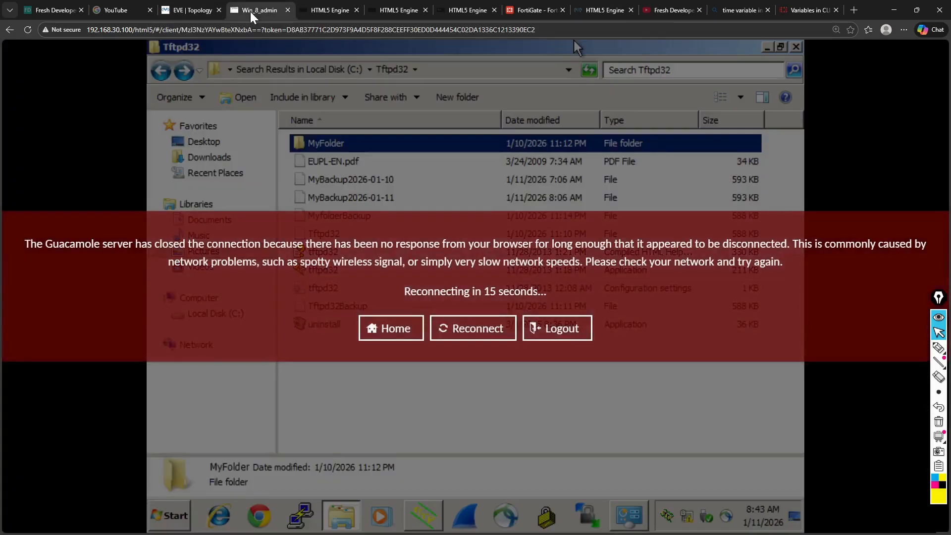
left_click(477, 326)
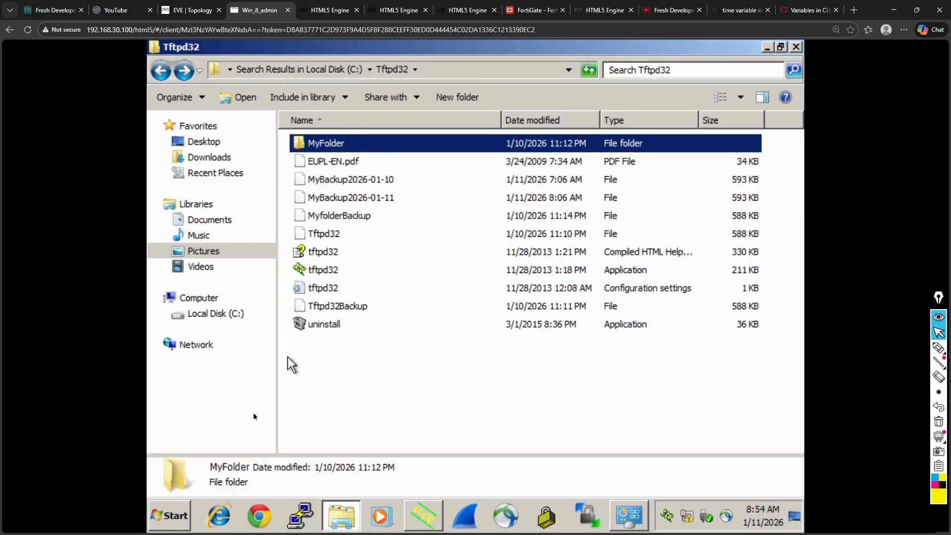
left_click(172, 517)
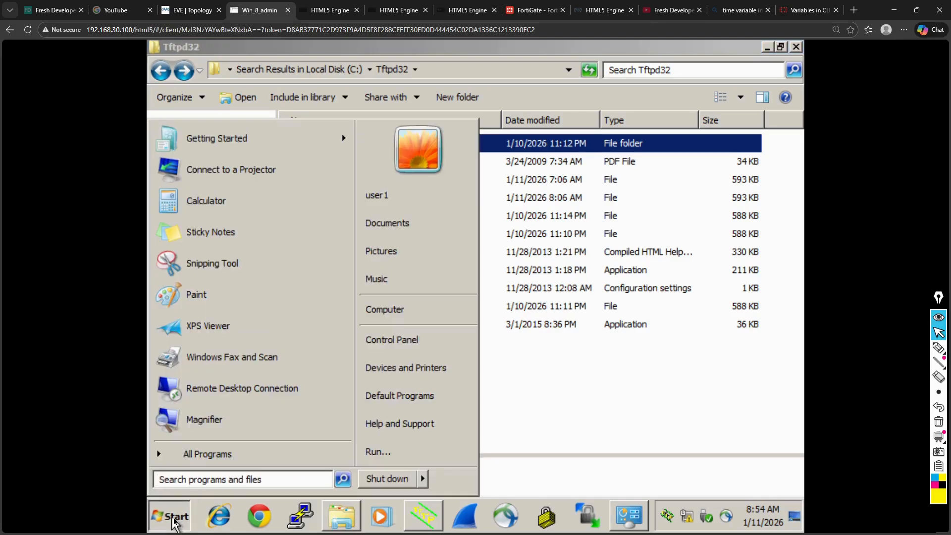
type("tftp")
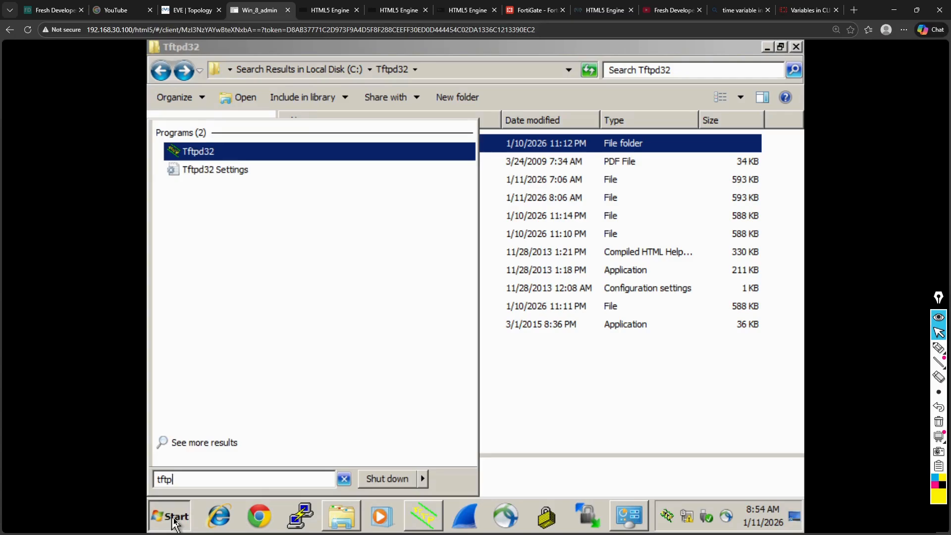
key("Return")
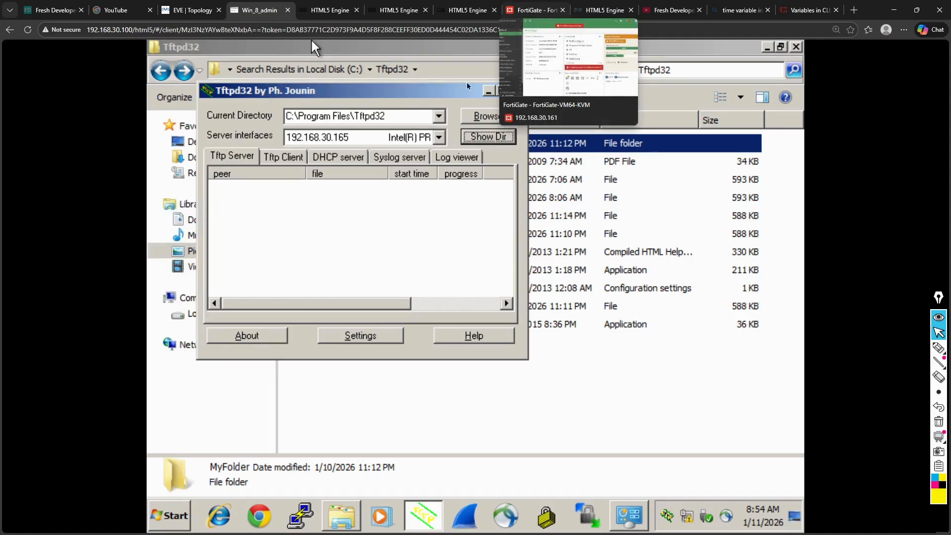
List the files in the Tftpd32 server directory
left_click(488, 137)
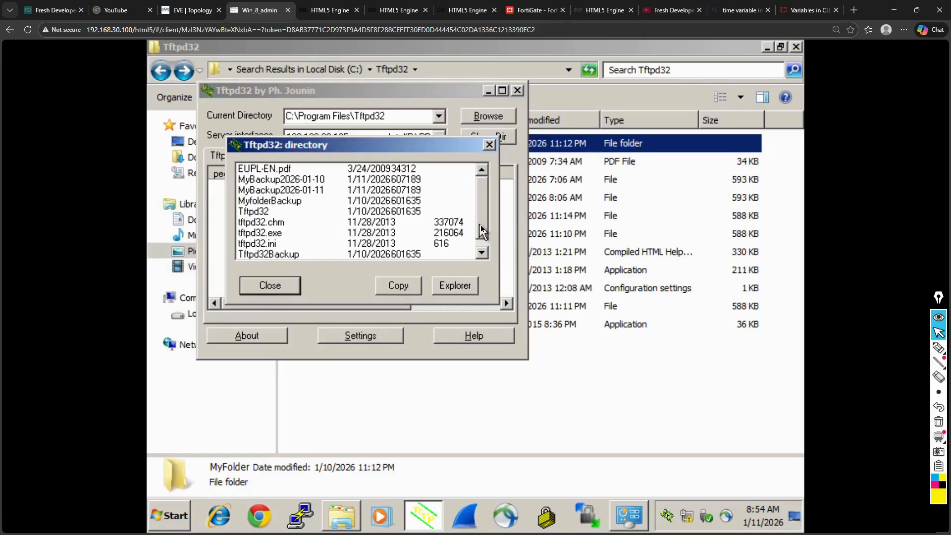
left_click(480, 253)
scroll(481, 222, "up", 1)
Switch to the FortiGate web interface and look over the administrator account's configuration backup options
left_click(529, 7)
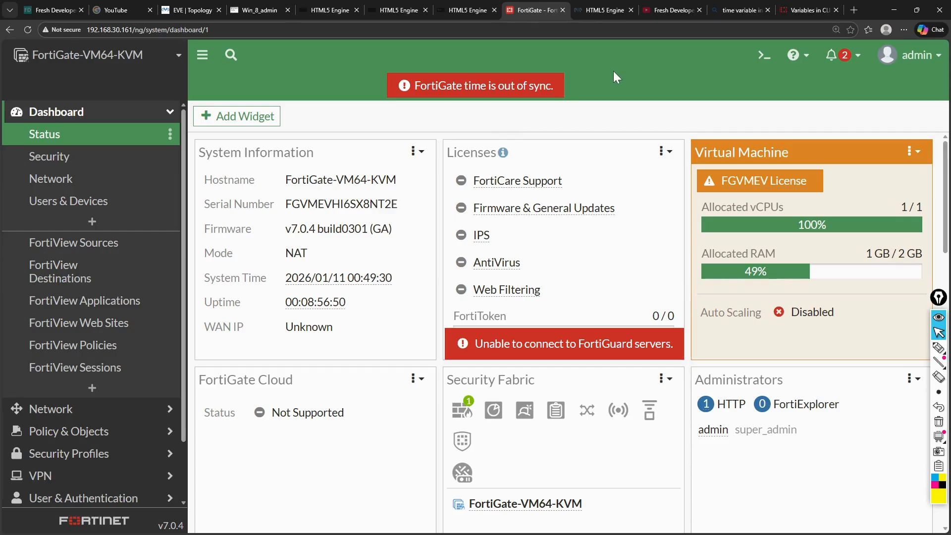
left_click(918, 57)
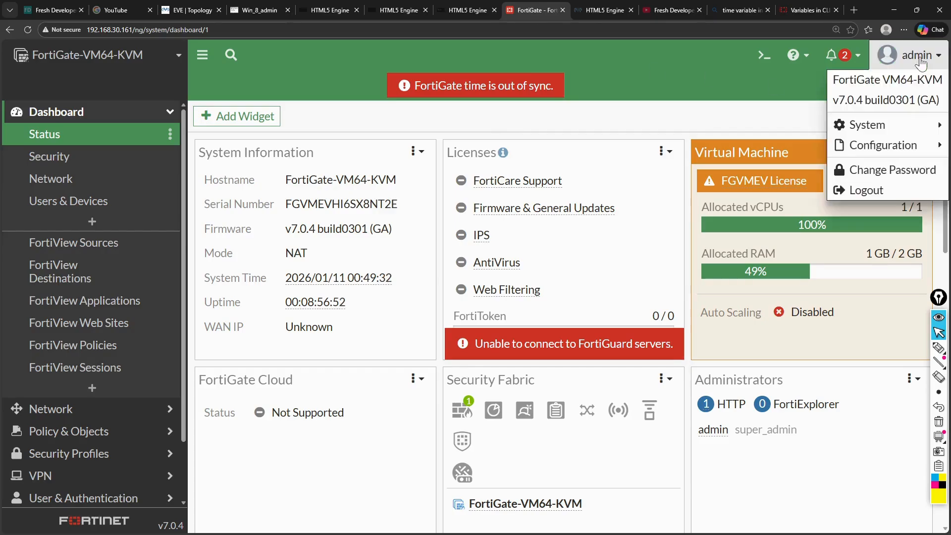
mouse_move(848, 147)
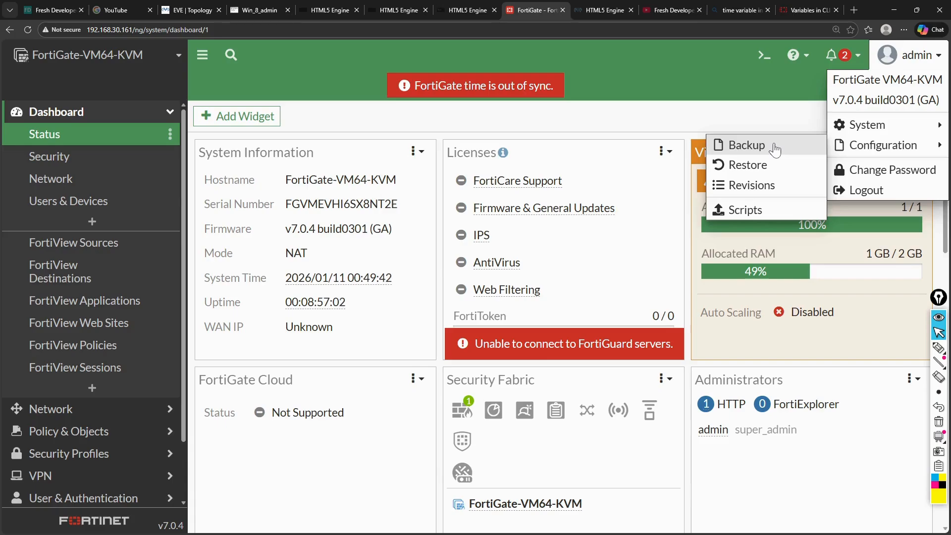
left_click(716, 88)
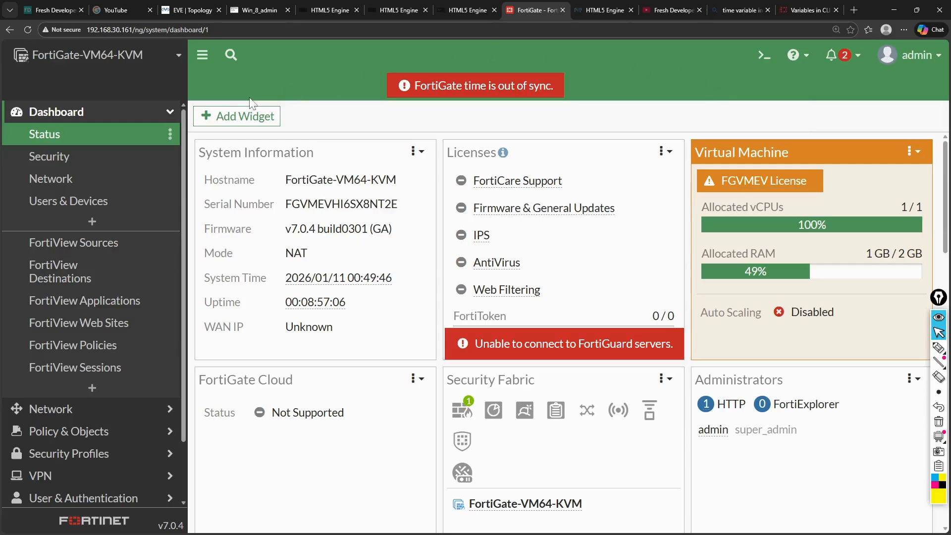
Open the Security Fabric automation settings and review the existing stitches and actions
scroll(85, 233, "down", 2)
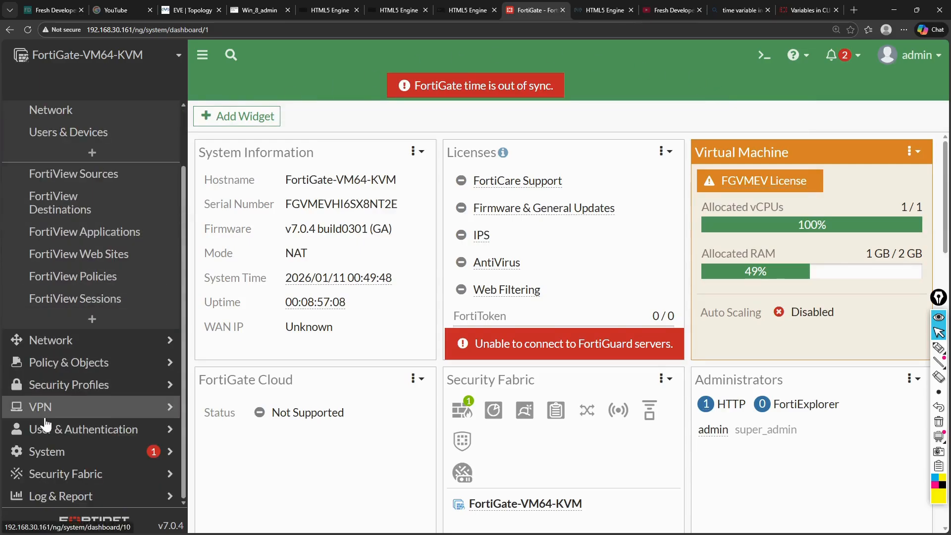
left_click(56, 474)
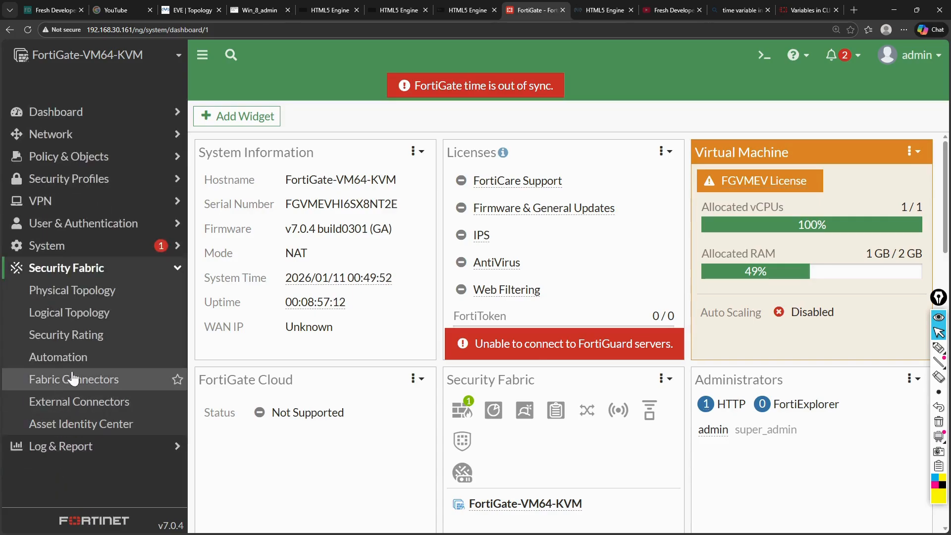
left_click(80, 365)
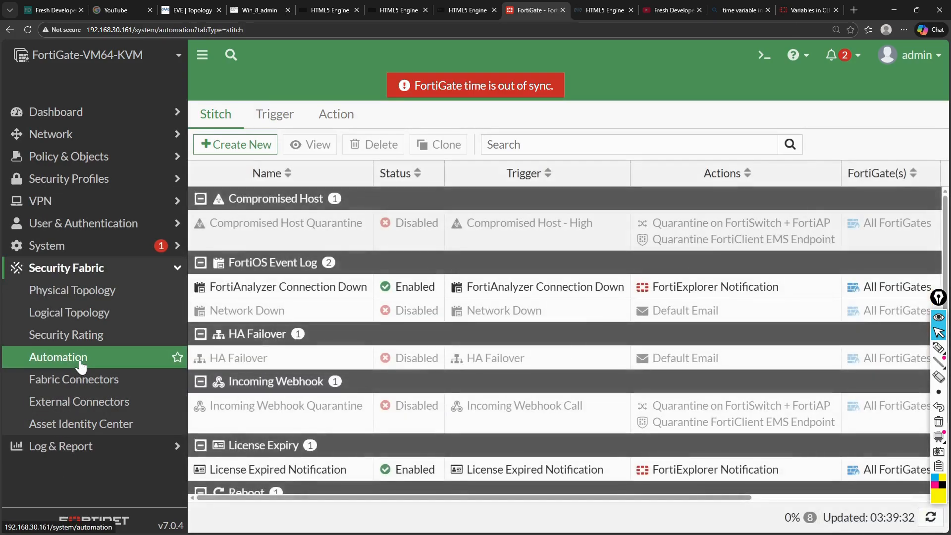
scroll(362, 307, "down", 2)
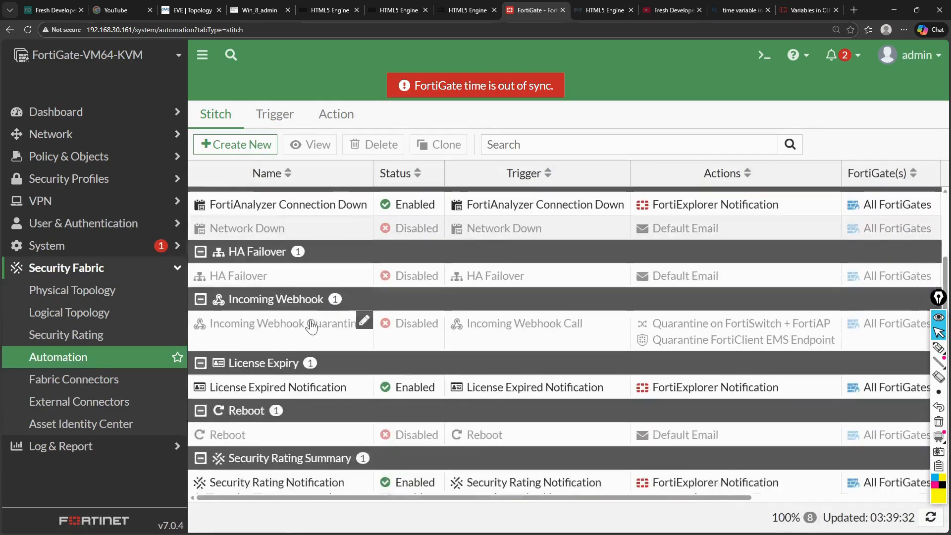
scroll(254, 223, "up", 2)
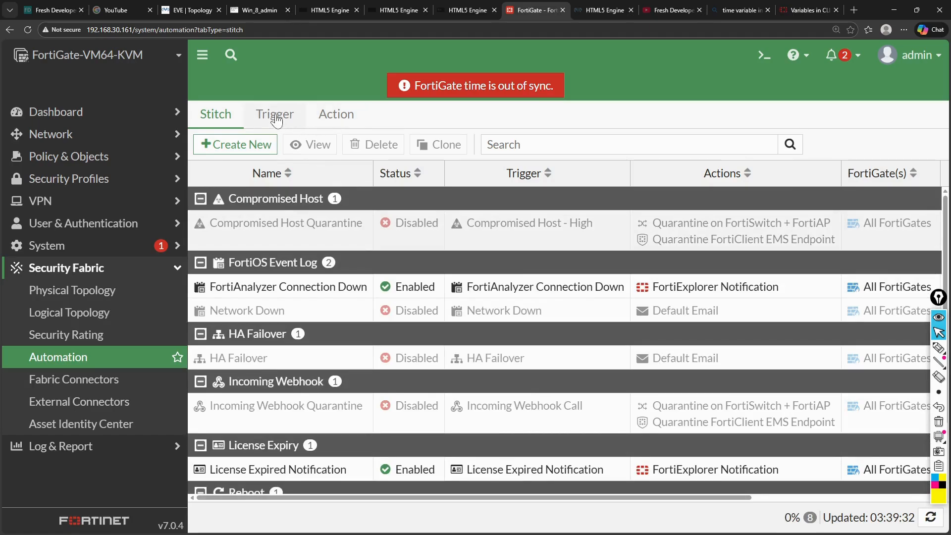
left_click(329, 118)
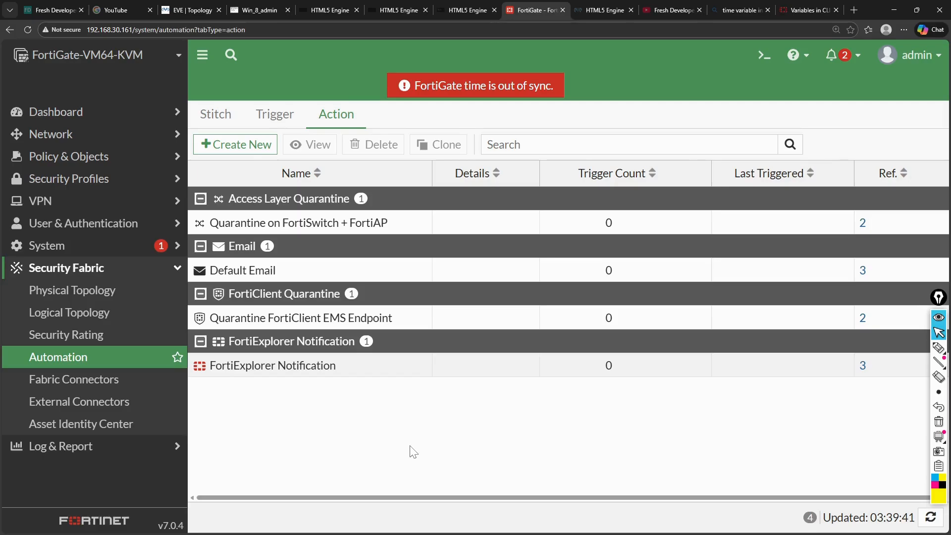
Open the CLI console, enter "execute backup full-config" and list its destination options
left_click(763, 61)
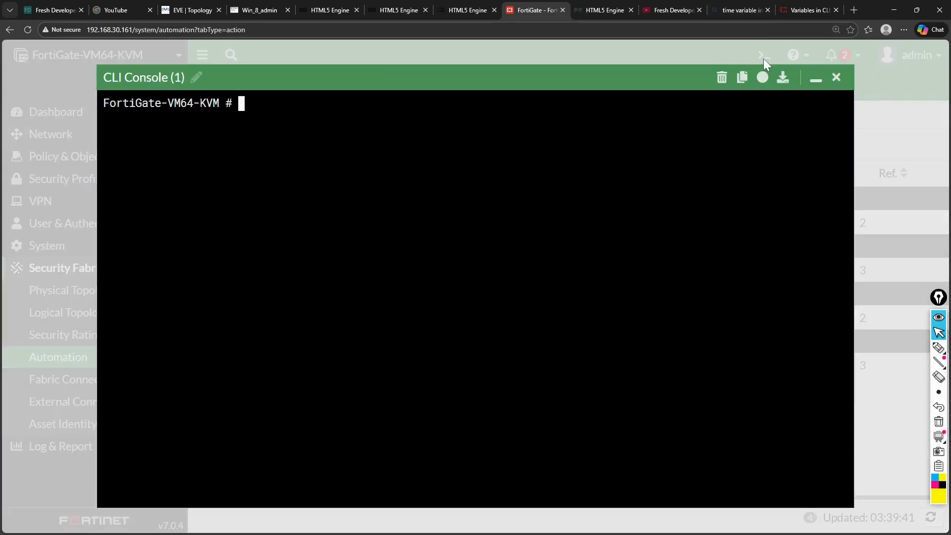
type("exe")
key("Tab")
type("ba")
key("Tab")
type("fu")
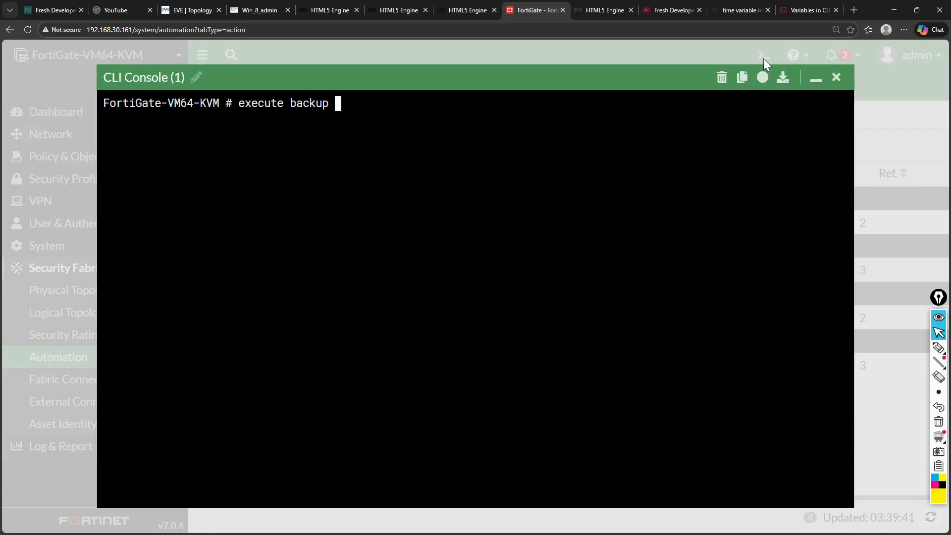
key("Tab")
key("question")
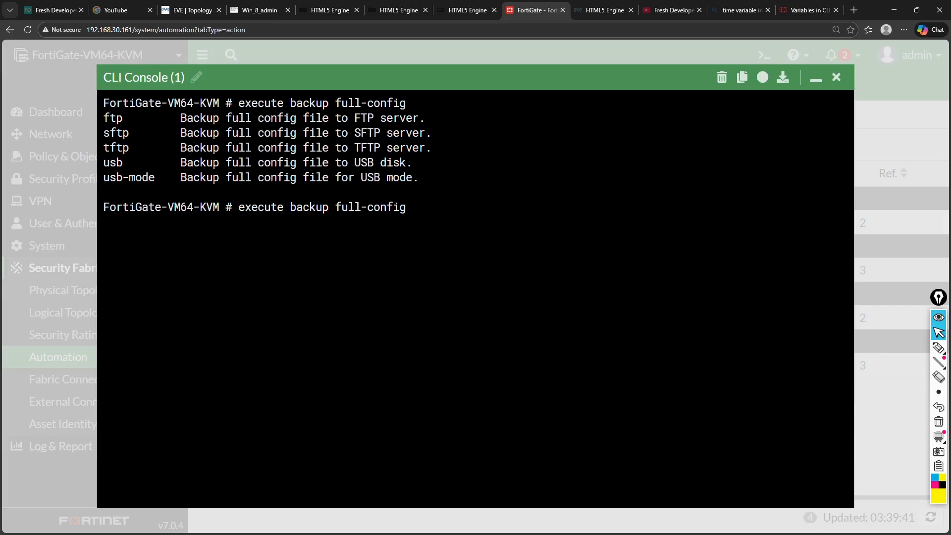
Extend the backup command with tftp and the file name FortiGateBakup_xyz, listing the expected parameter after each
type("tftp")
key("question")
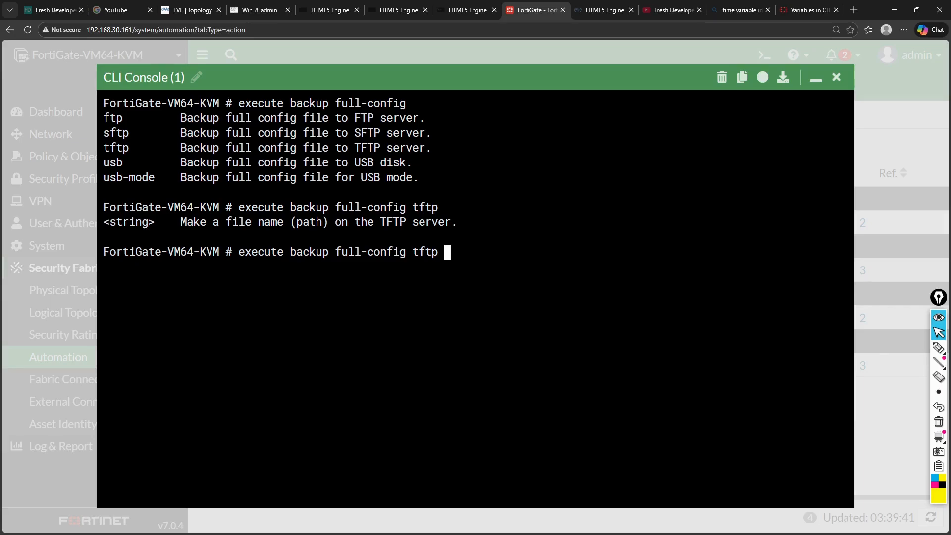
type("FortiGateBakup_")
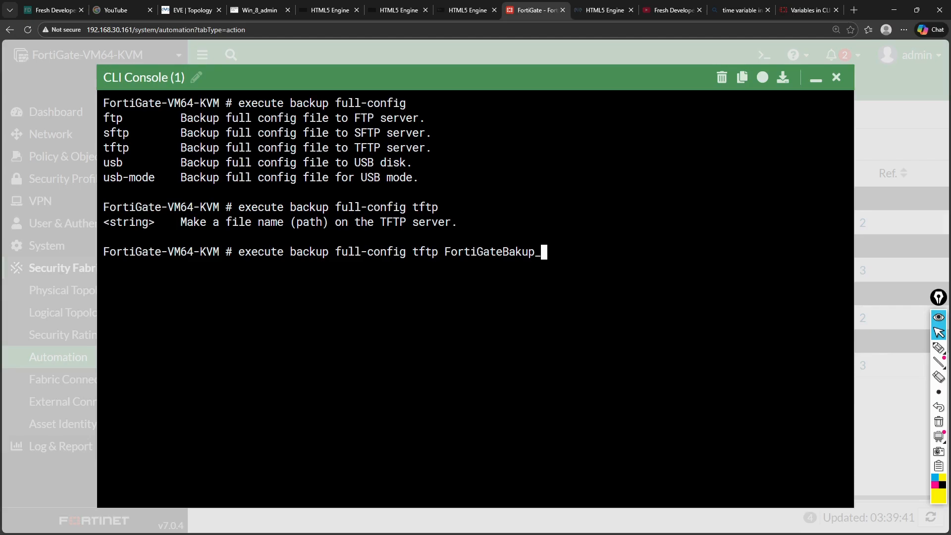
type("xyz")
key("question")
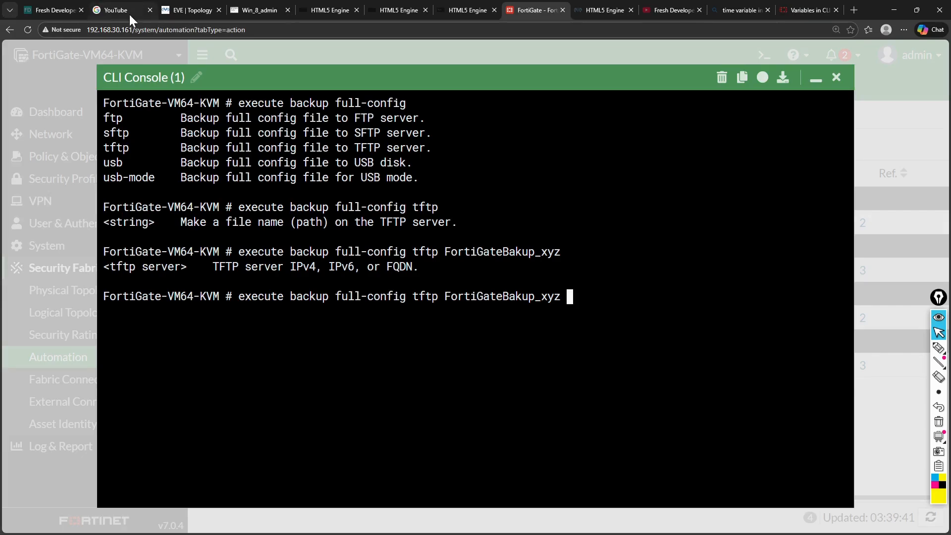
Check the Win node's address in the topology and begin the backup command's TFTP server address with "192."
left_click(196, 11)
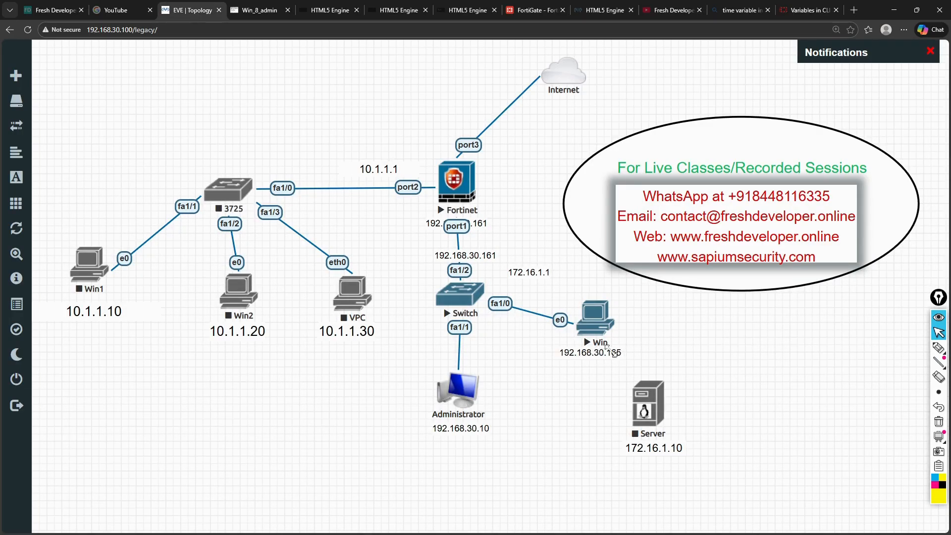
left_click(539, 13)
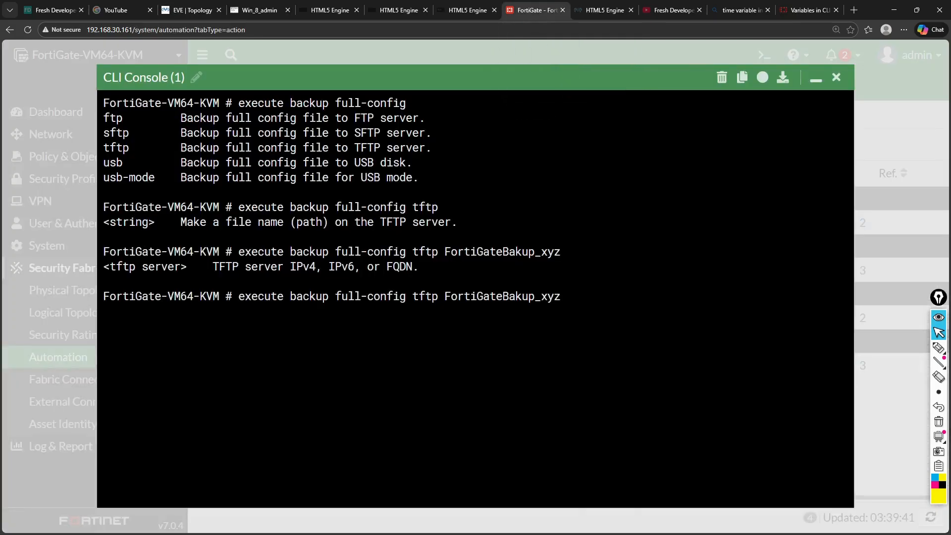
type("192.")
Switch to the Win machine, close Tftpd32's directory listing, and review its server address, client options and global and TFTP settings
left_click(260, 10)
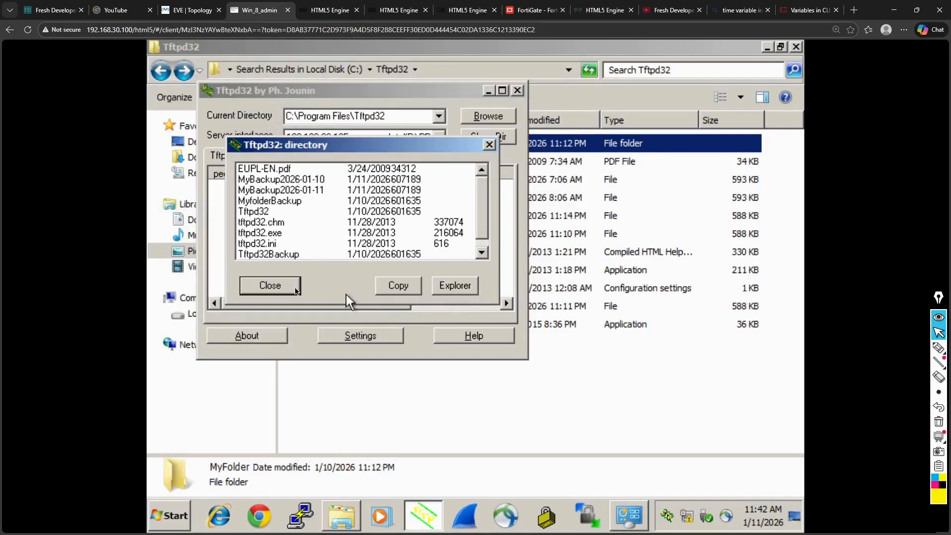
left_click(275, 285)
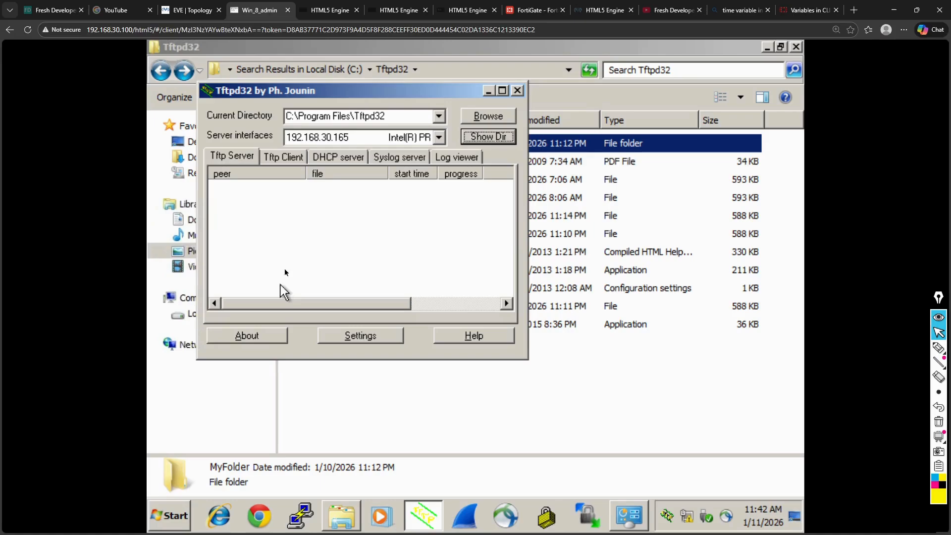
left_click(292, 156)
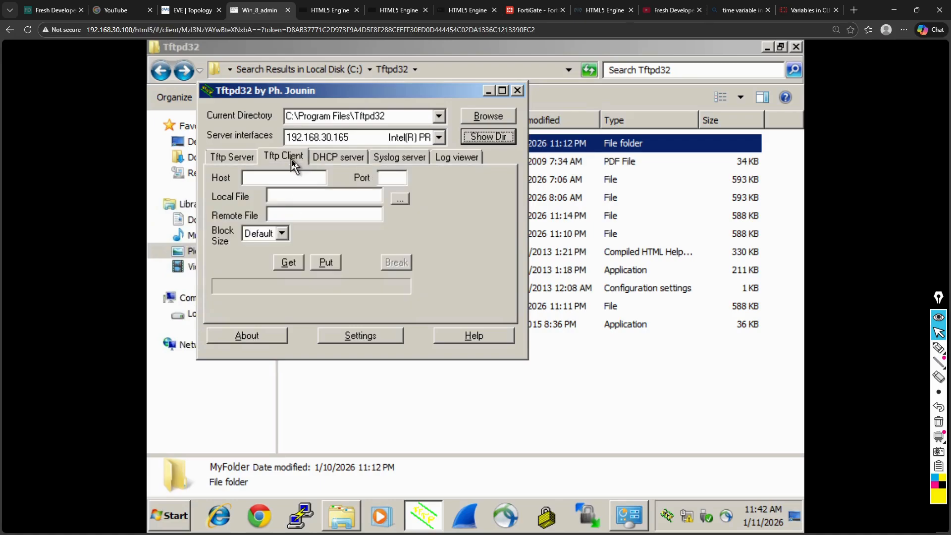
left_click(244, 159)
left_click(341, 332)
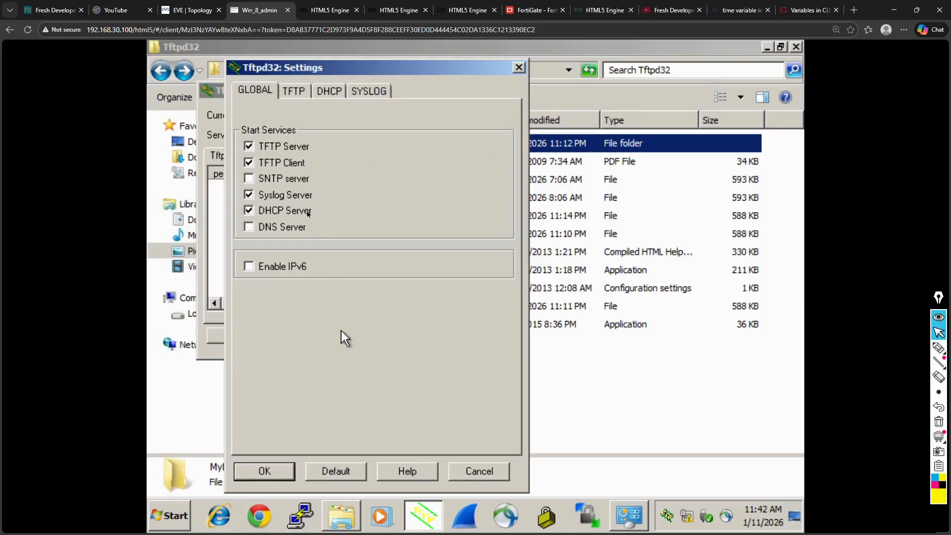
left_click(294, 92)
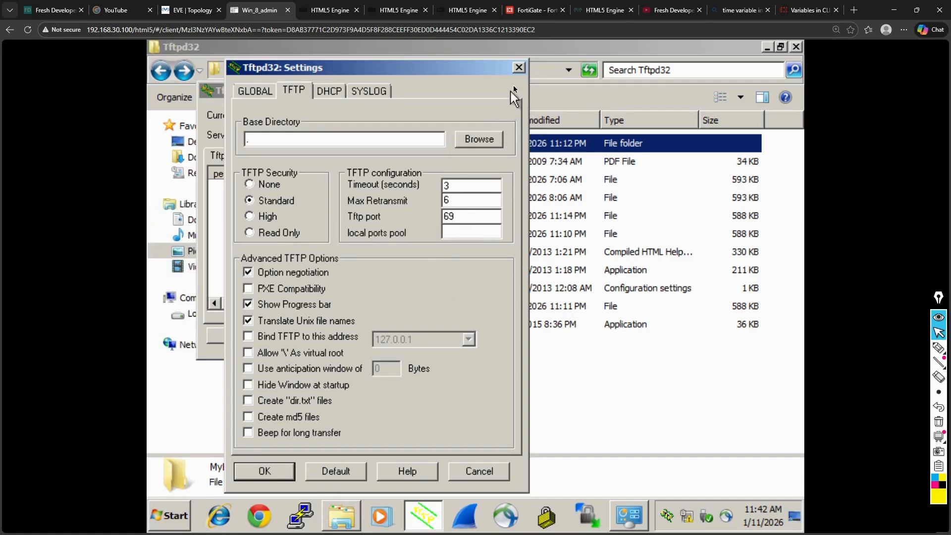
left_click(518, 70)
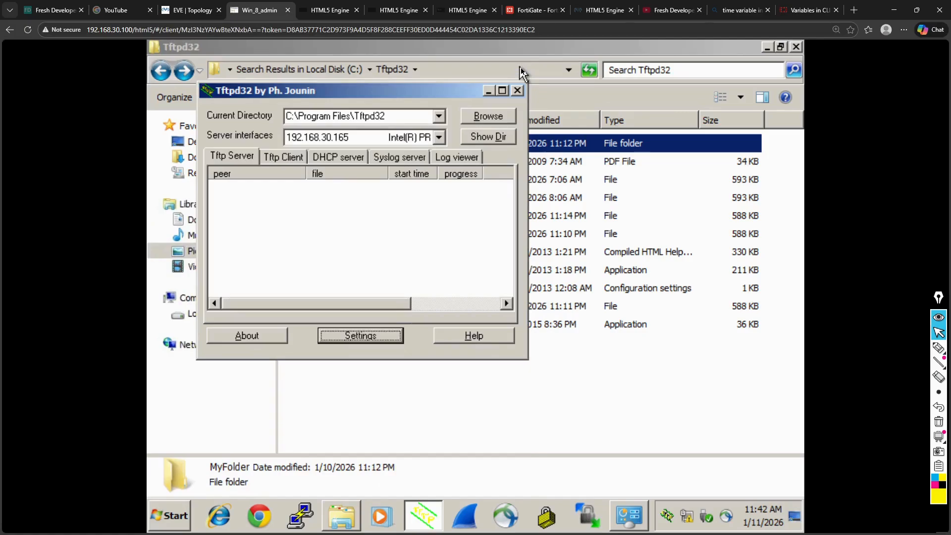
Return to the FortiGate console, complete the TFTP server address as 192.168.30.165, list the remaining options and run the backup command
left_click(528, 10)
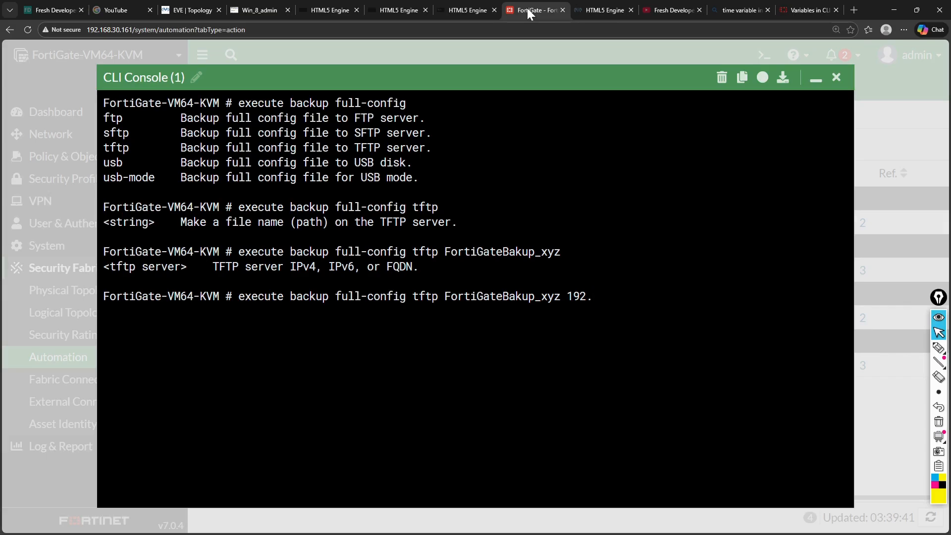
type("168.30.165")
key("question")
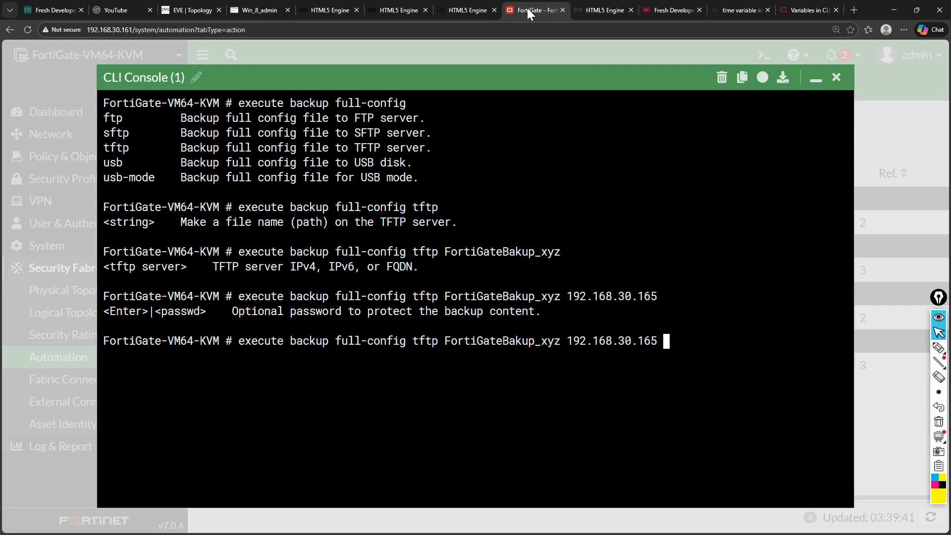
key("Return")
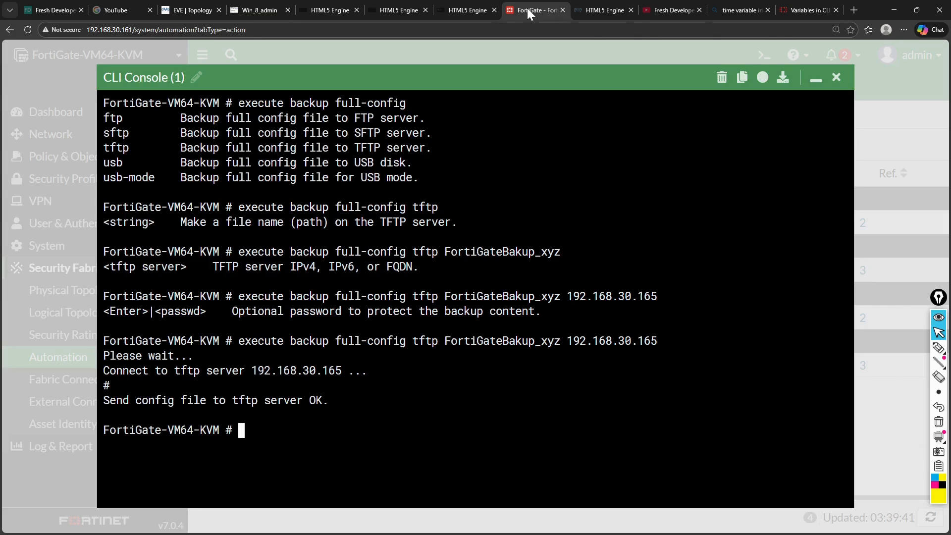
left_click(938, 347)
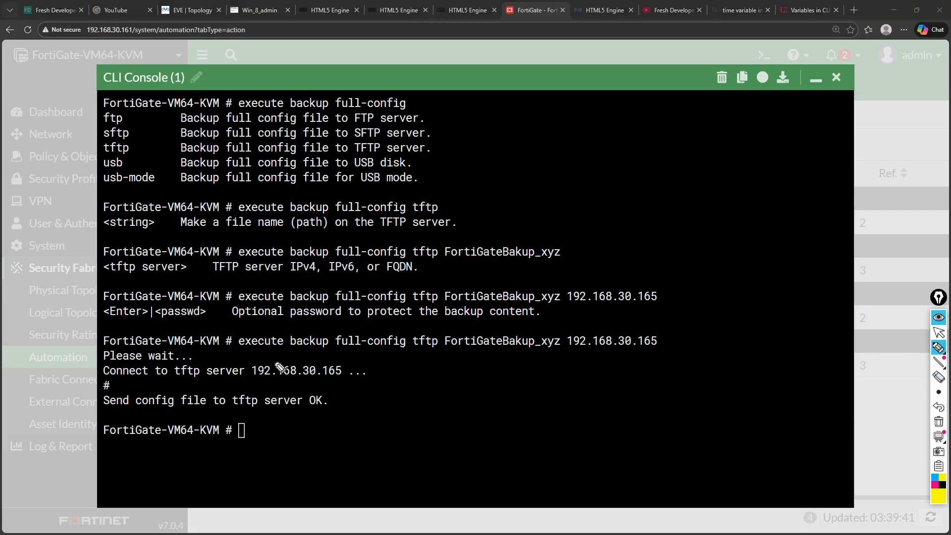
left_click_drag(218, 383, 336, 382)
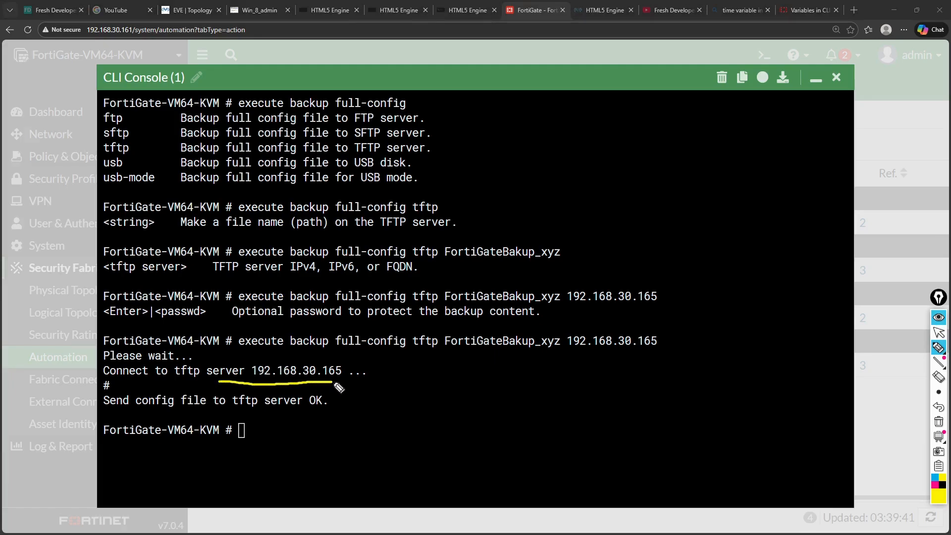
left_click_drag(119, 417, 333, 414)
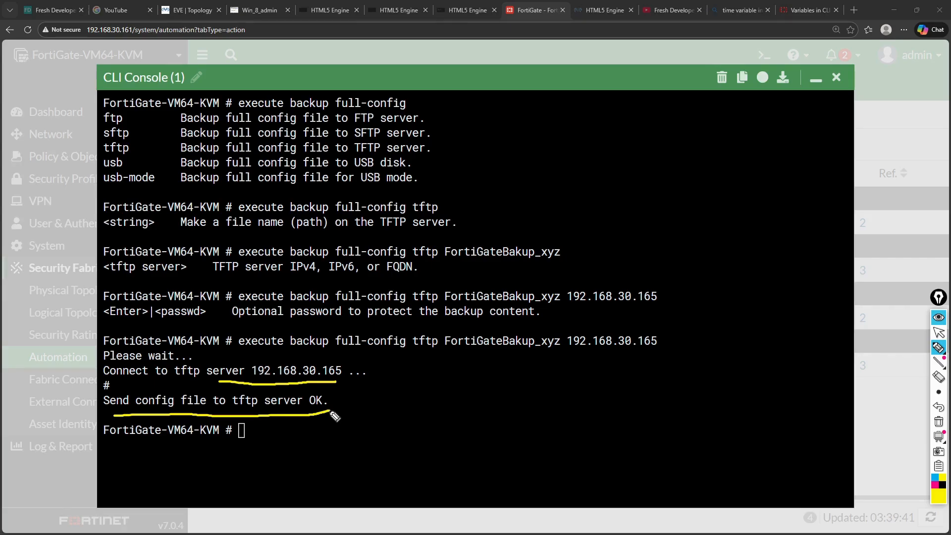
left_click(939, 424)
left_click(939, 332)
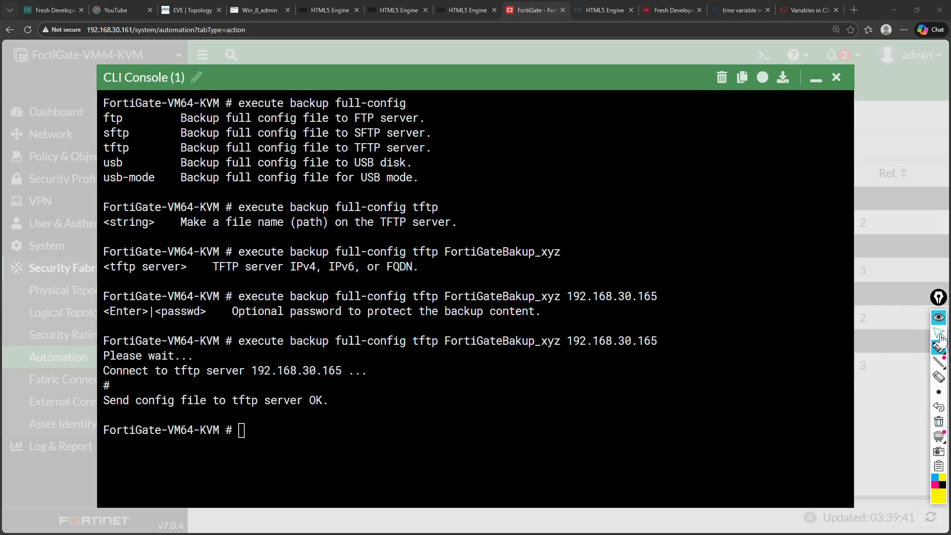
Check Tftpd32's directory listing and the refreshed Tftpd32 folder on the Win machine for the FortiGateBakup_xyz file
left_click(259, 10)
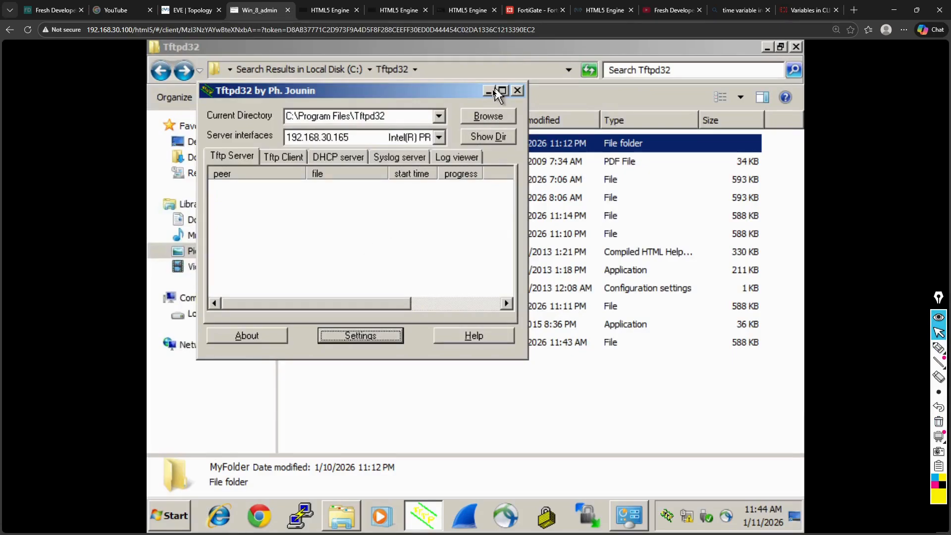
left_click(493, 137)
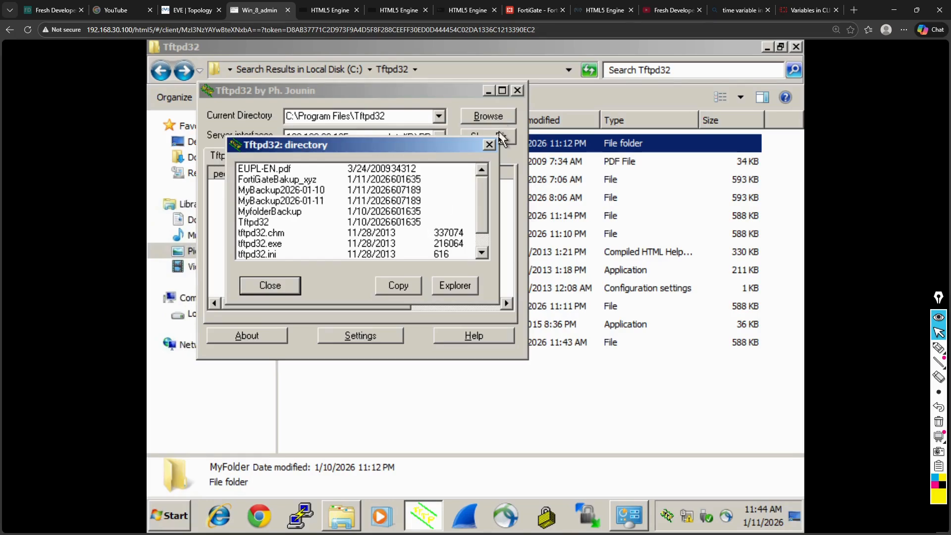
left_click(489, 144)
left_click(429, 412)
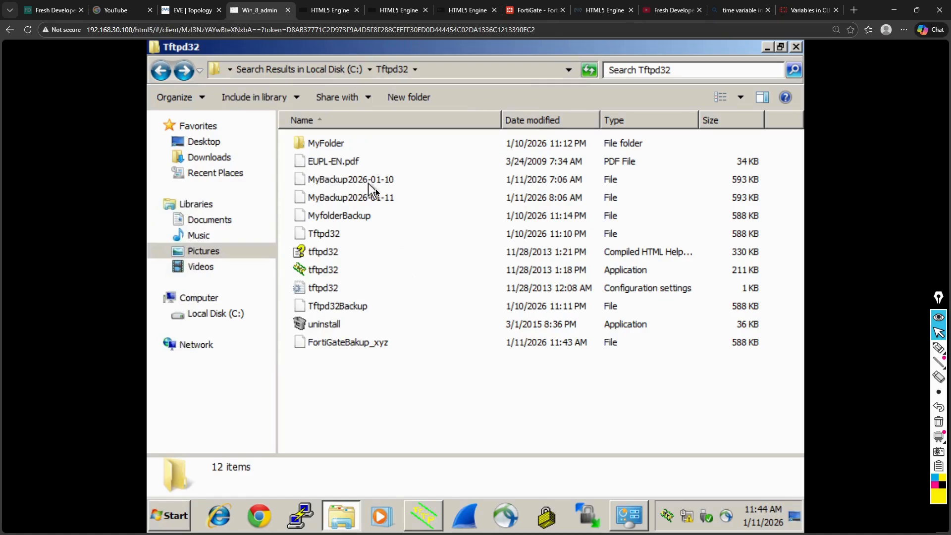
left_click(589, 74)
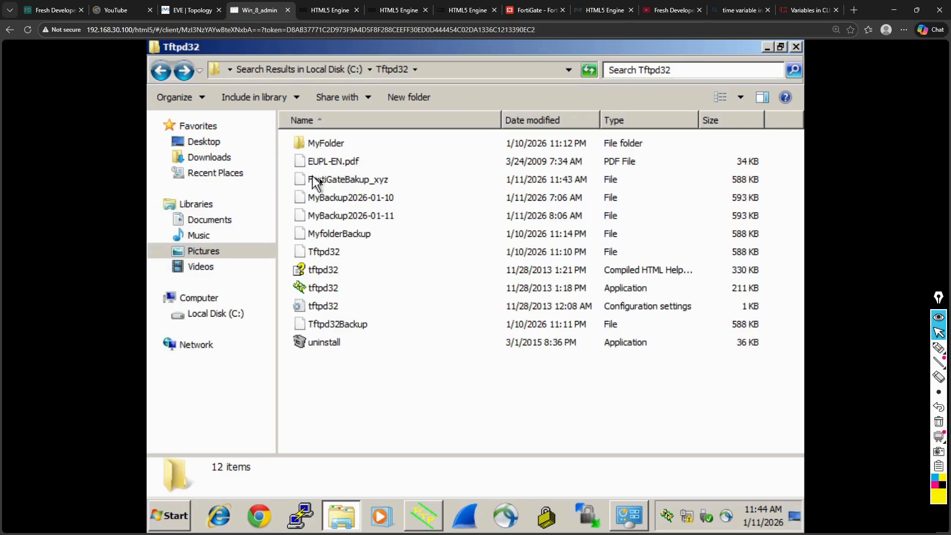
mouse_move(399, 181)
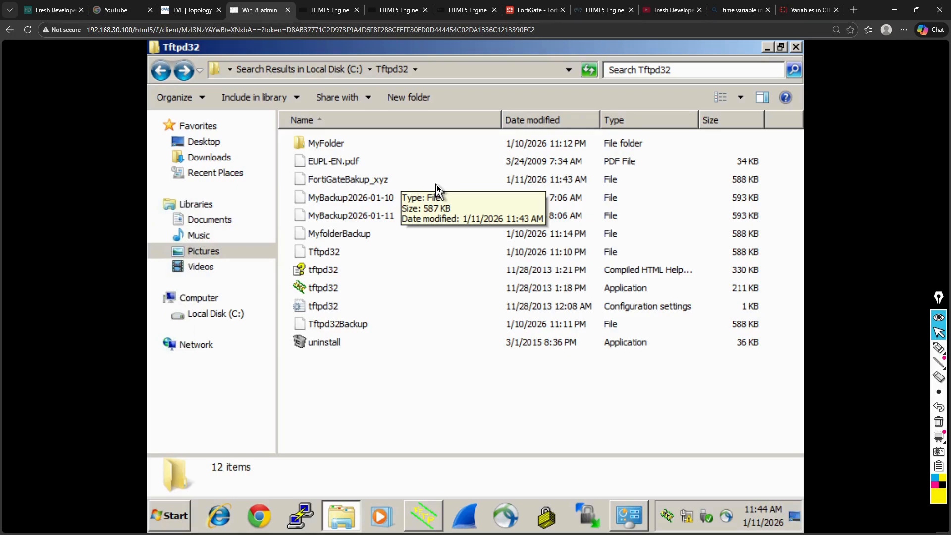
Copy the executed full-config backup command from the FortiGate CLI console and minimize the console
left_click(530, 9)
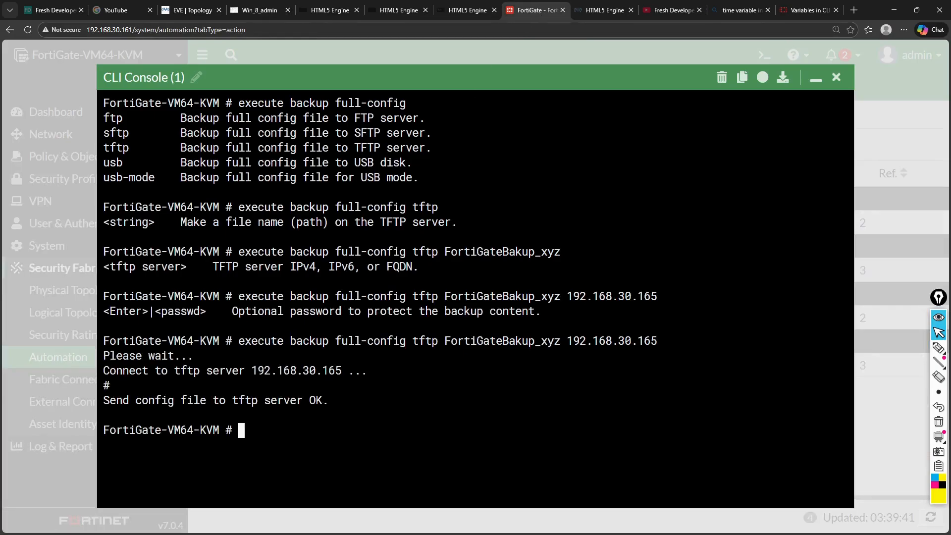
left_click_drag(239, 342, 657, 342)
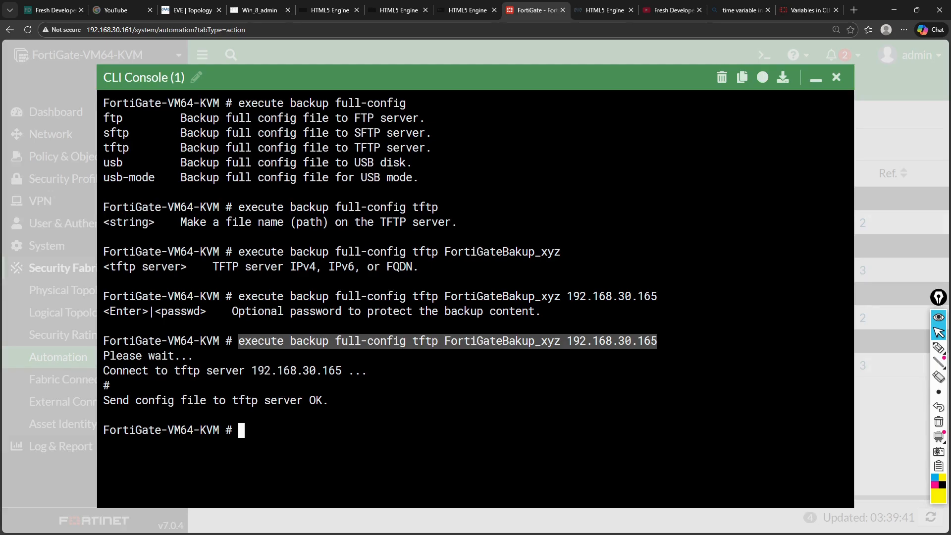
left_click(815, 79)
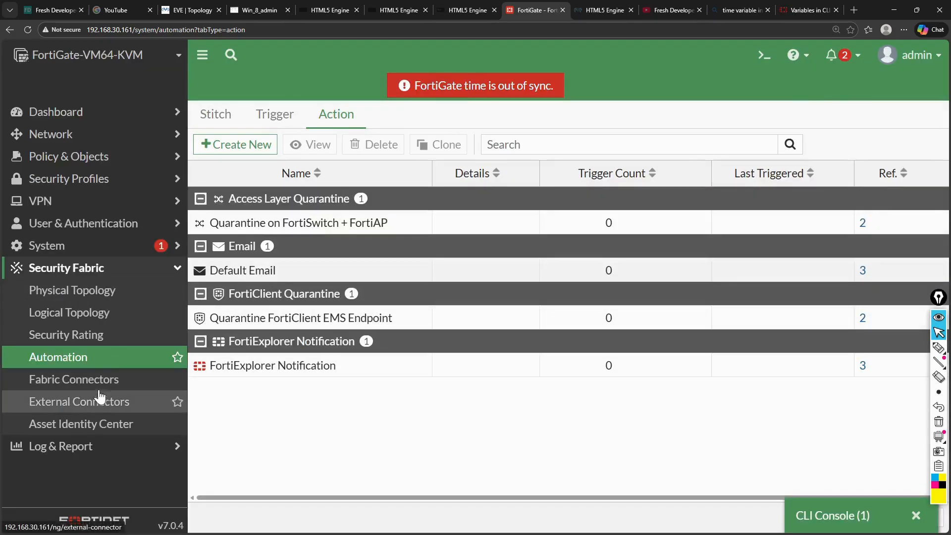
Start a new Security Fabric automation action of type CLI Script
left_click(79, 361)
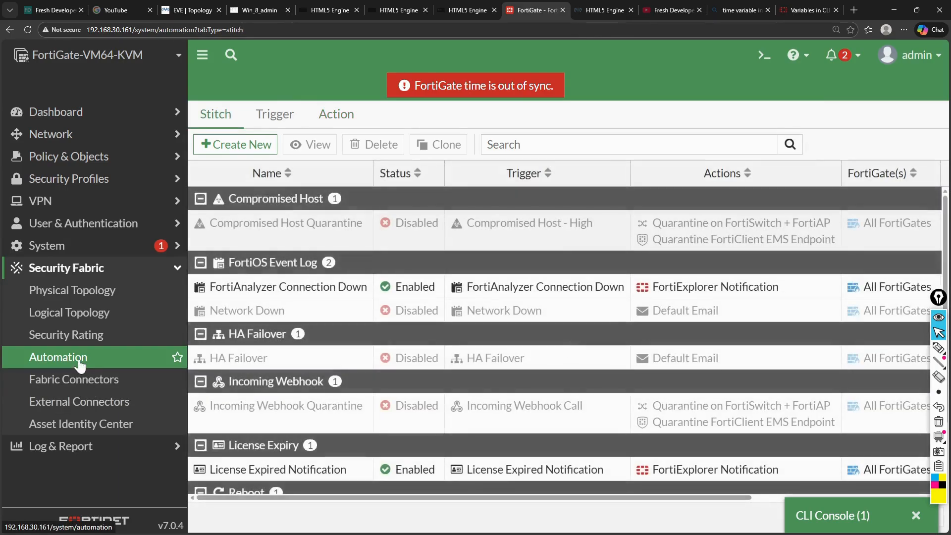
left_click(336, 120)
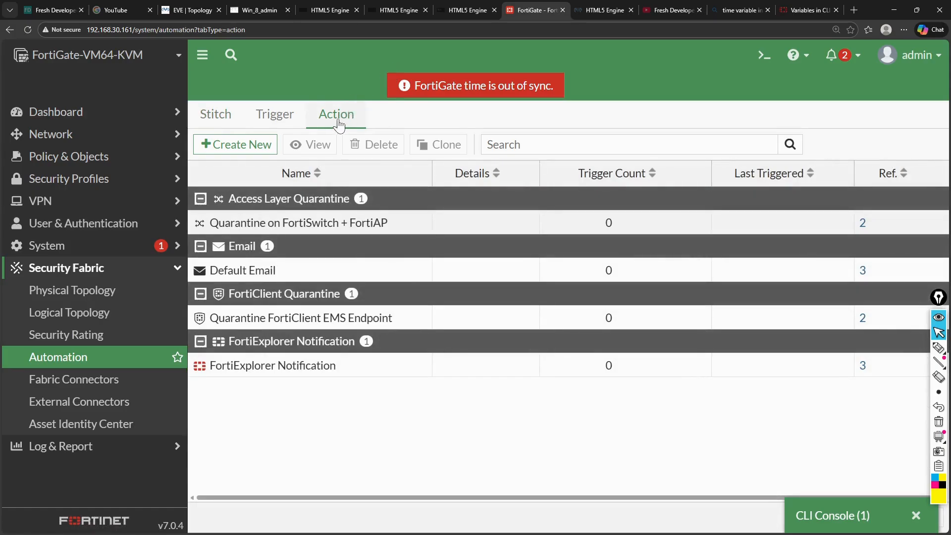
left_click(250, 155)
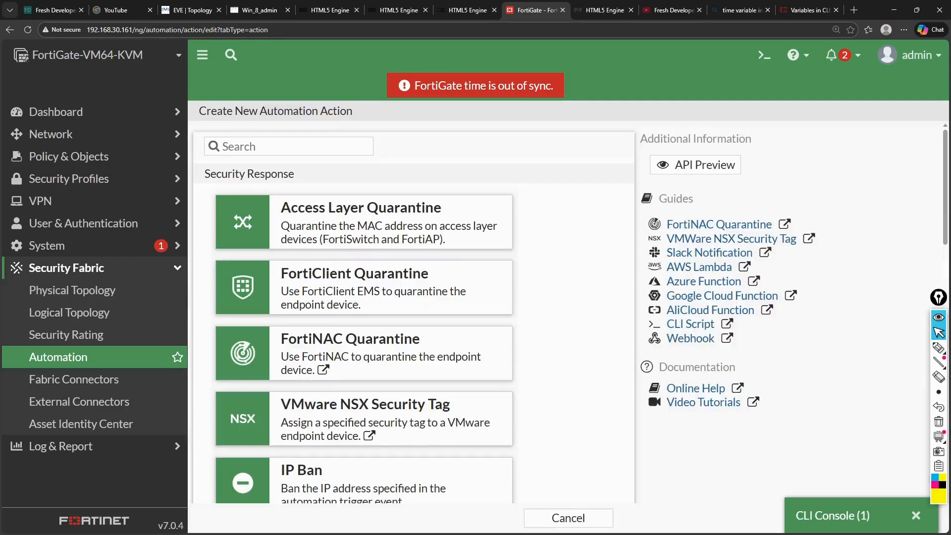
scroll(287, 364, "down", 15)
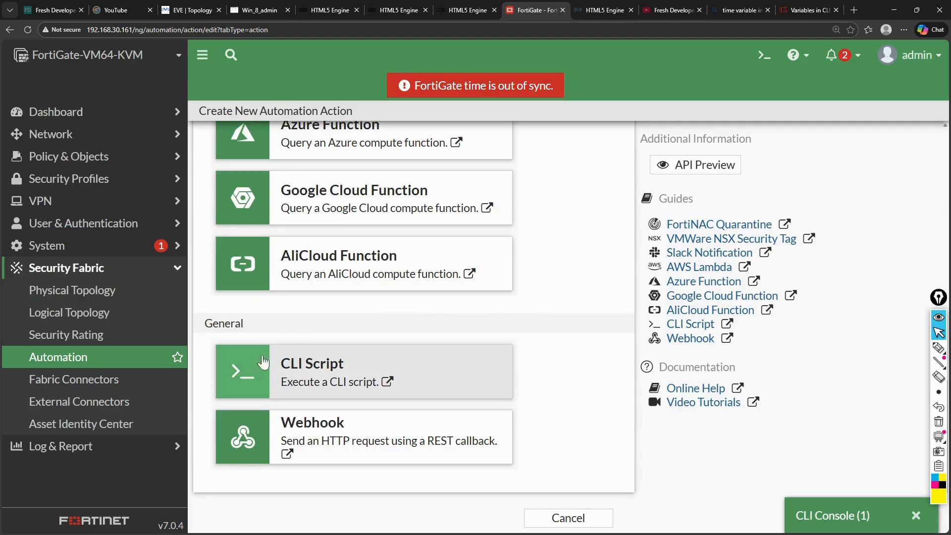
left_click(313, 364)
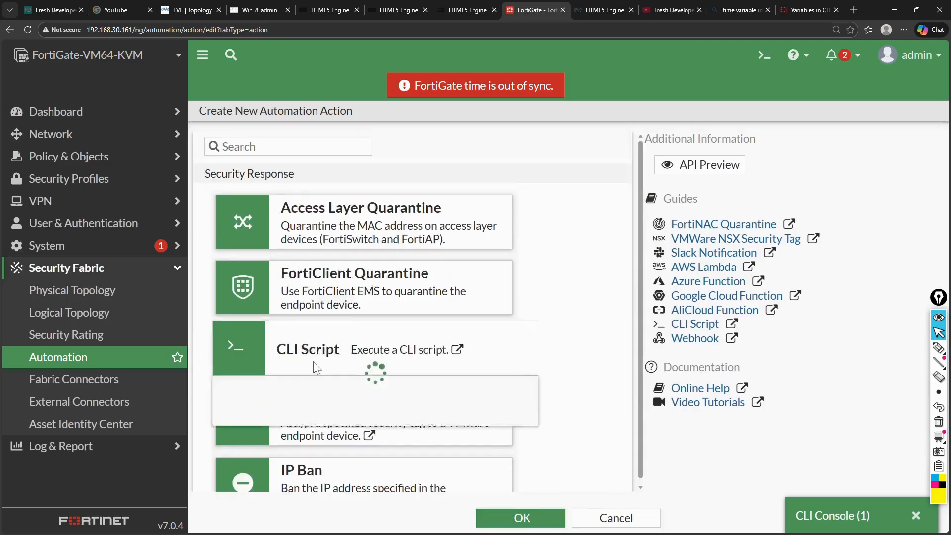
Name the new CLI Script action Collect_Backup
left_click(346, 198)
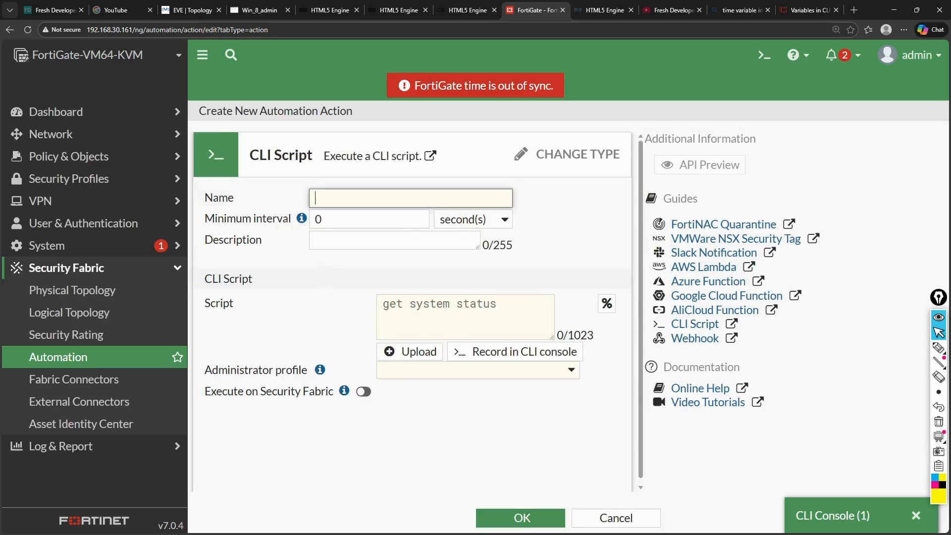
type("Ba")
type("kup")
key("BackSpace")
key("BackSpace")
key("BackSpace")
type("ckup")
type("Collect_")
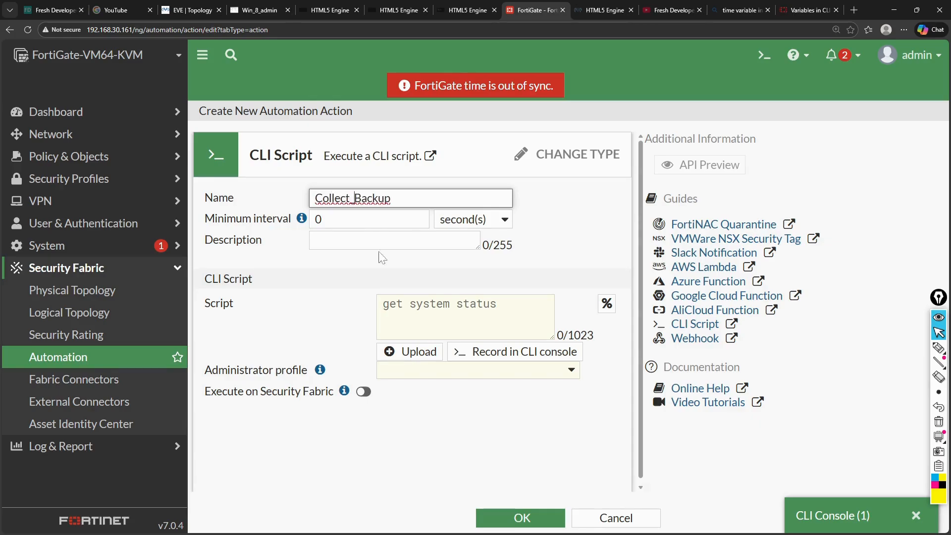
Enter "execute backup full-config tftp FortiGateBakup_xyz 192.168.30.165" as the action's script
left_click(382, 303)
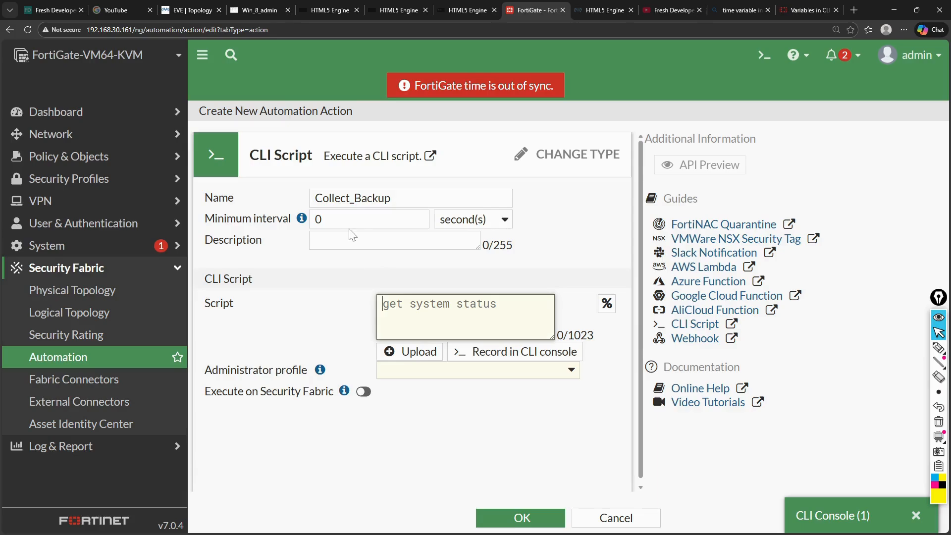
left_click(316, 240)
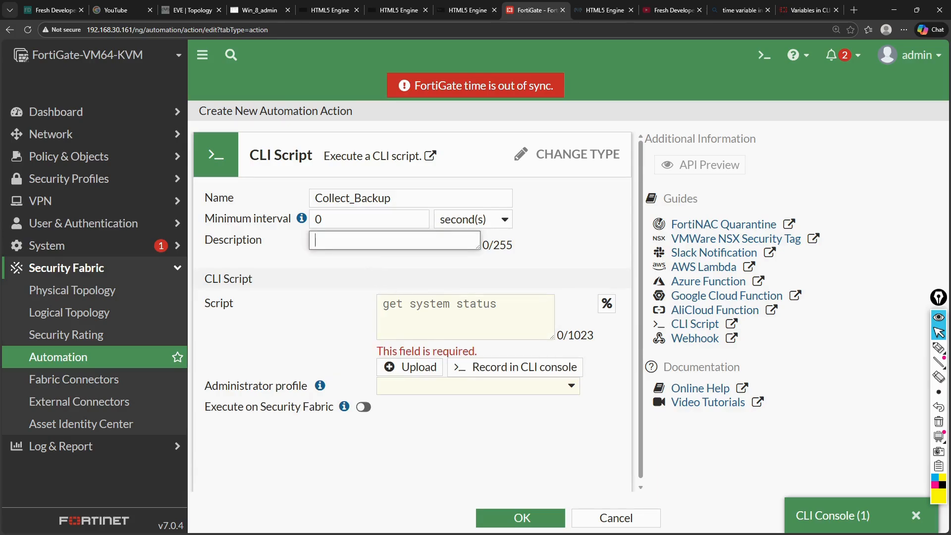
left_click(383, 303)
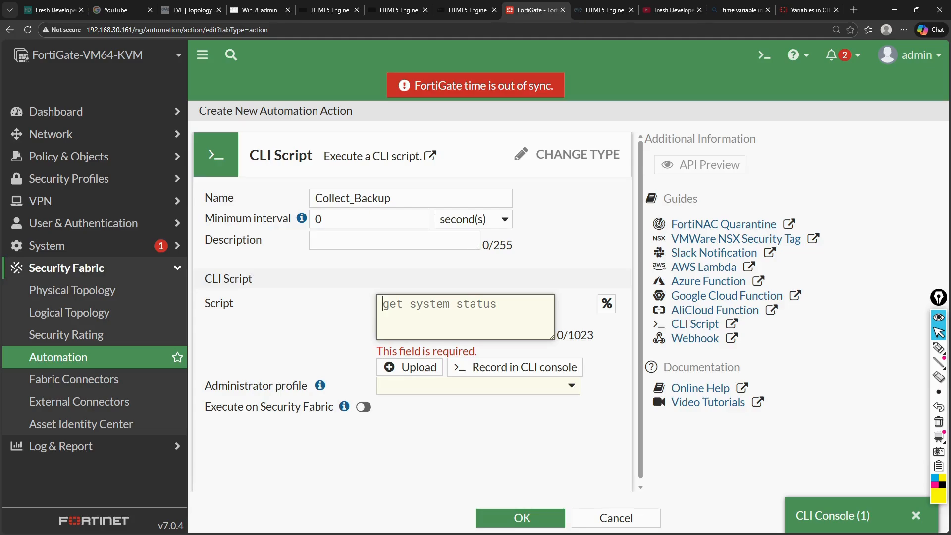
type("execute backup full-config tftp FortiGateBakup_xyz 192.168.30.165")
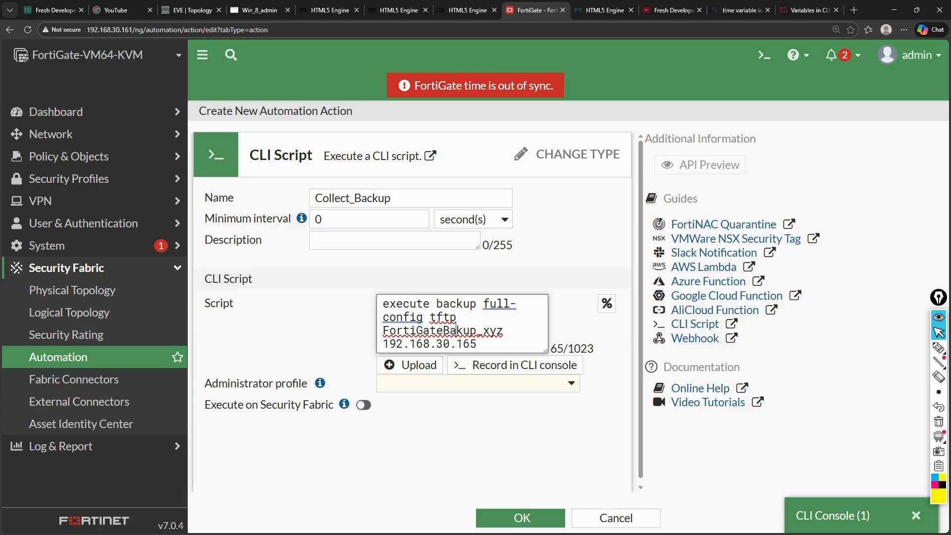
Correct the backup file name in the script to FortiGateBackup, removing the _xyz suffix
type("c")
key("BackSpace")
key("BackSpace")
key("BackSpace")
key("BackSpace")
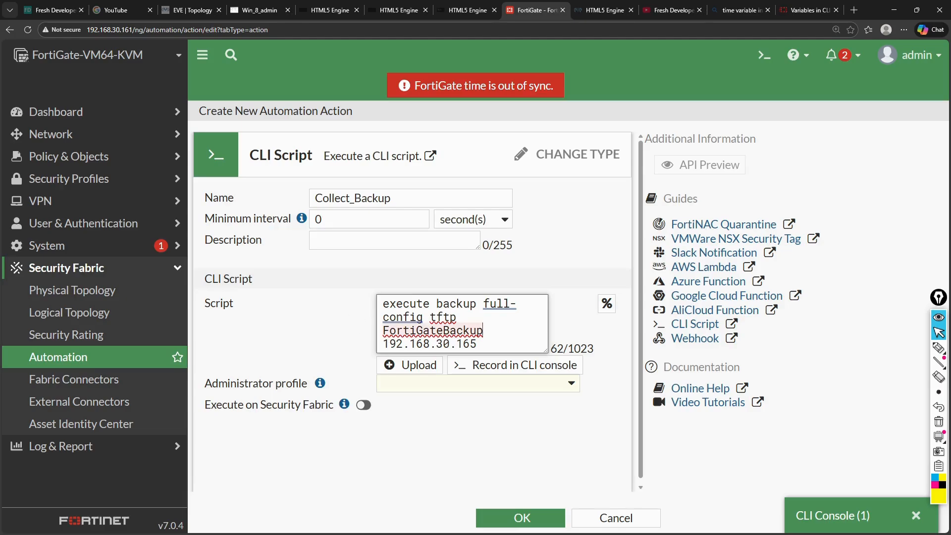
Review the parameters that can be used in the action's script, such as %%log%% and %%results%%
left_click_drag(383, 330, 483, 330)
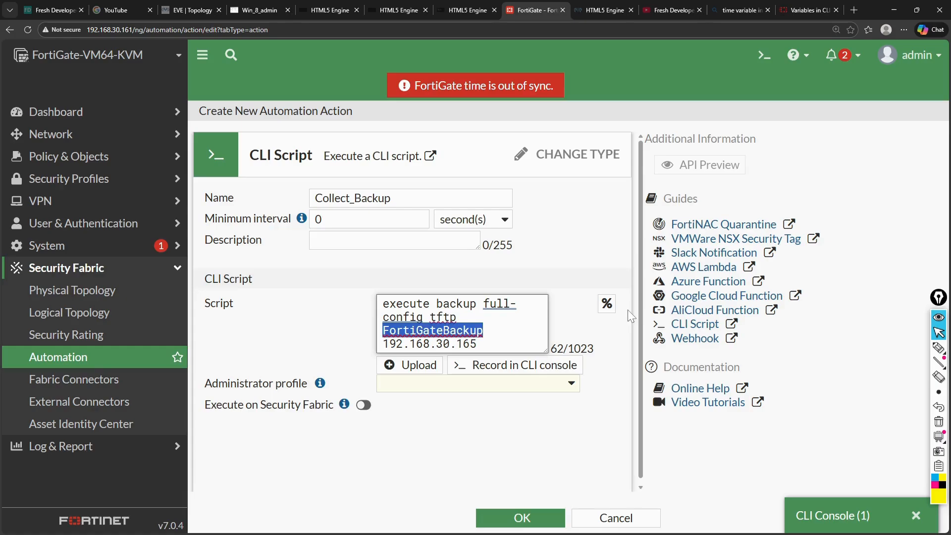
left_click(606, 307)
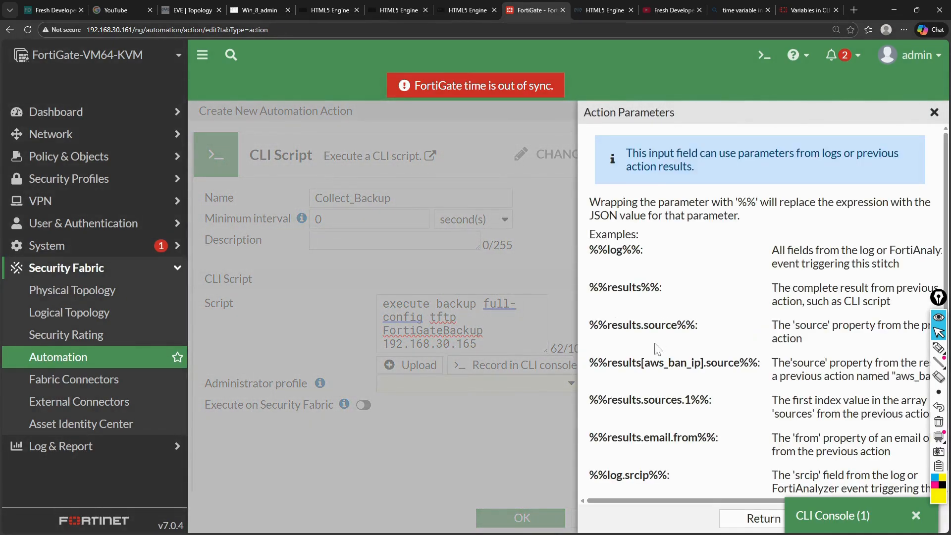
scroll(657, 349, "down", 1)
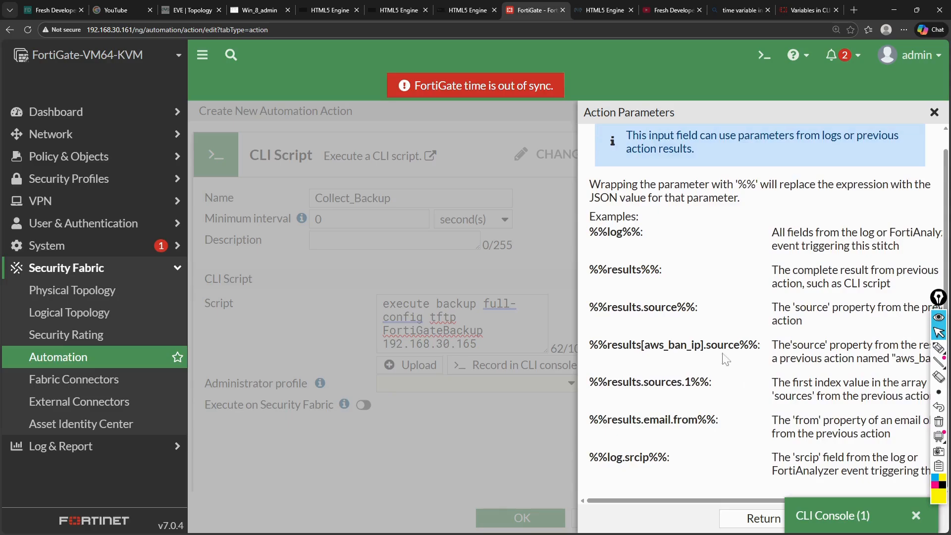
scroll(656, 362, "up", 1)
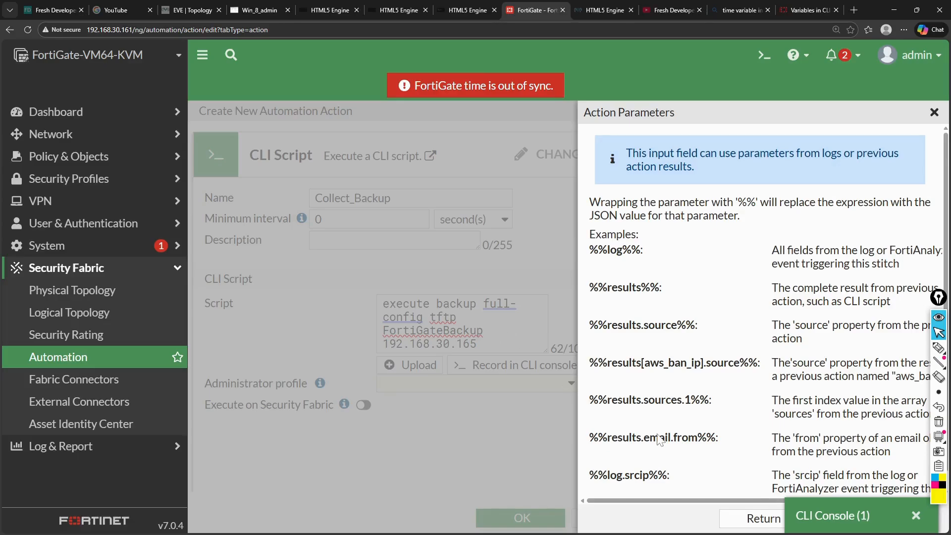
left_click(763, 518)
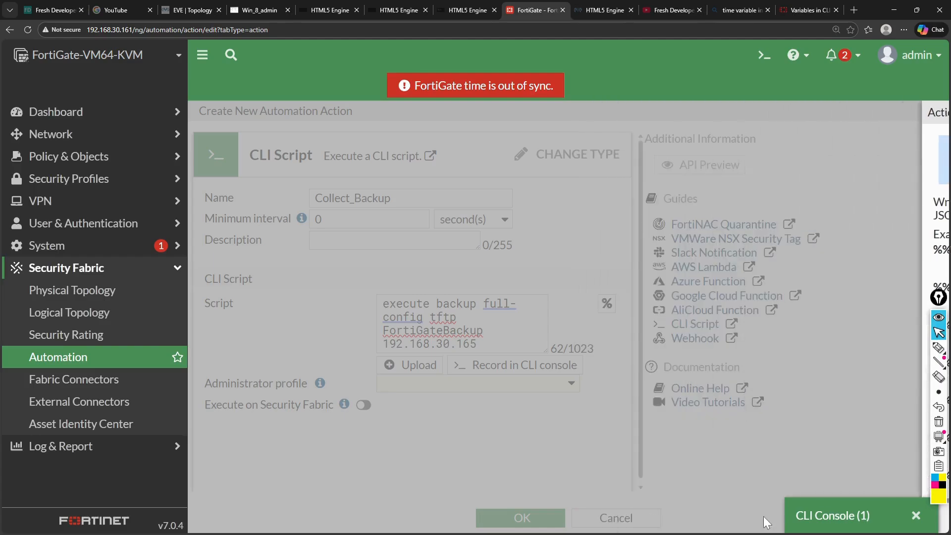
Append _%%date%%_%%time%% to the FortiGateBackup file name in the script, before the TFTP server address
left_click(489, 331)
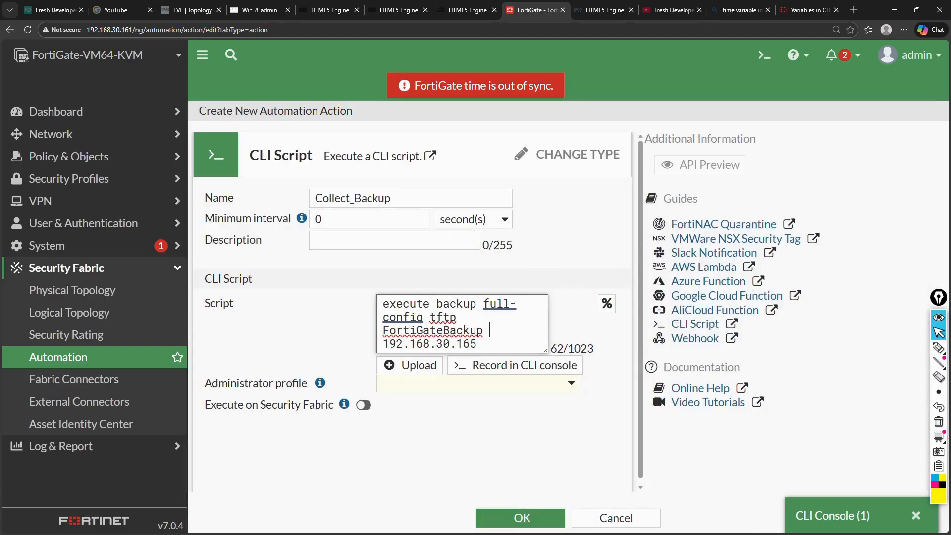
key("BackSpace")
type("_%%date%%")
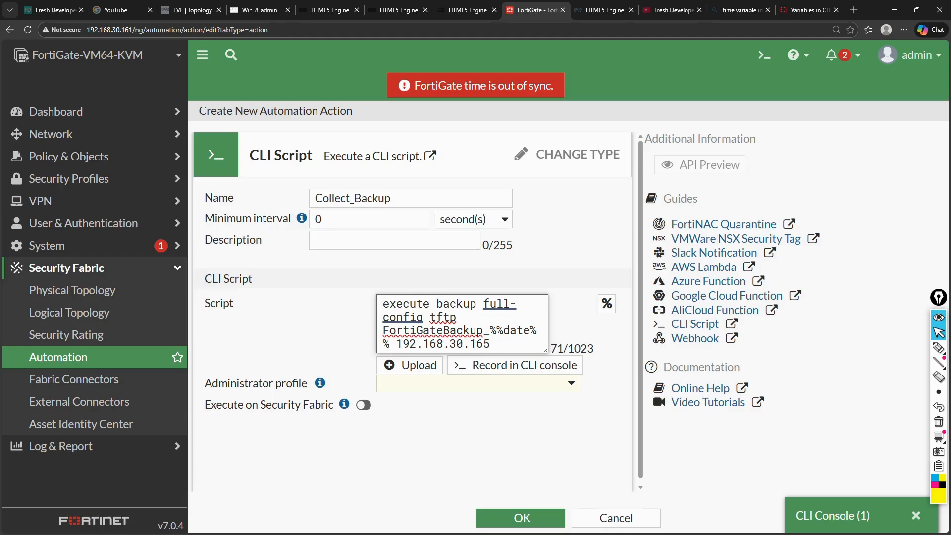
type("_")
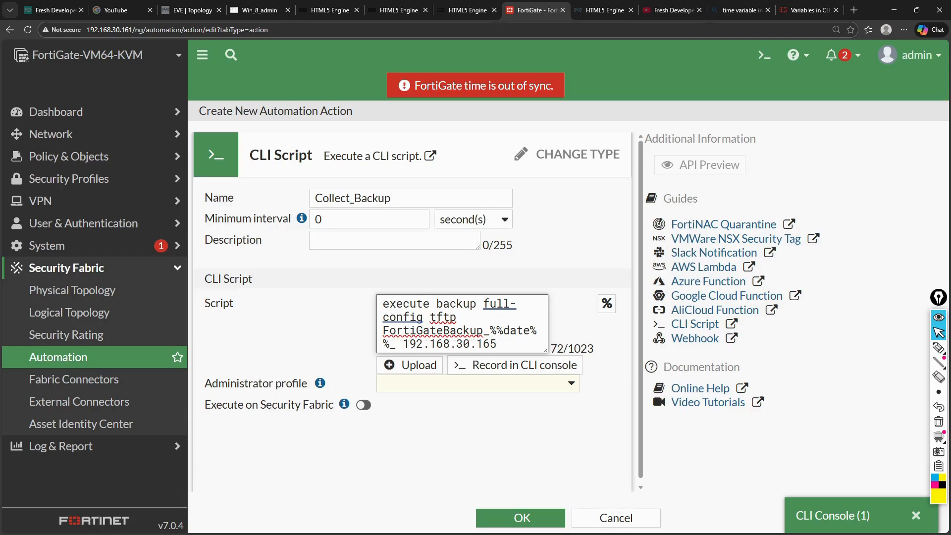
type("%%time")
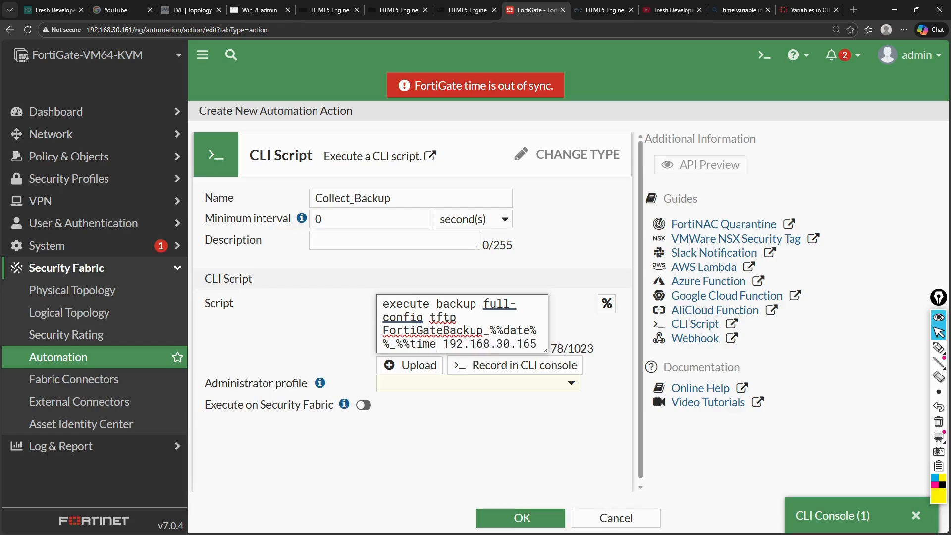
type("%%")
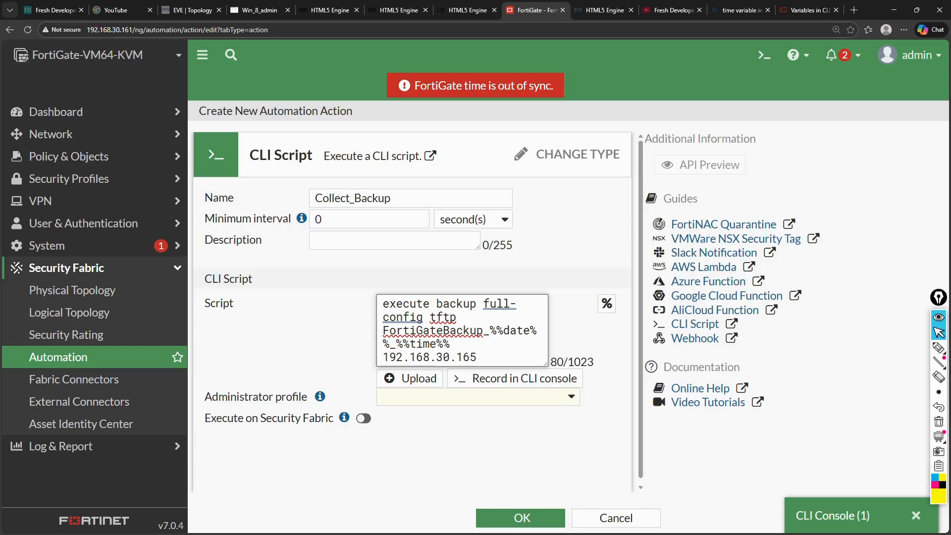
left_click_drag(383, 330, 489, 331)
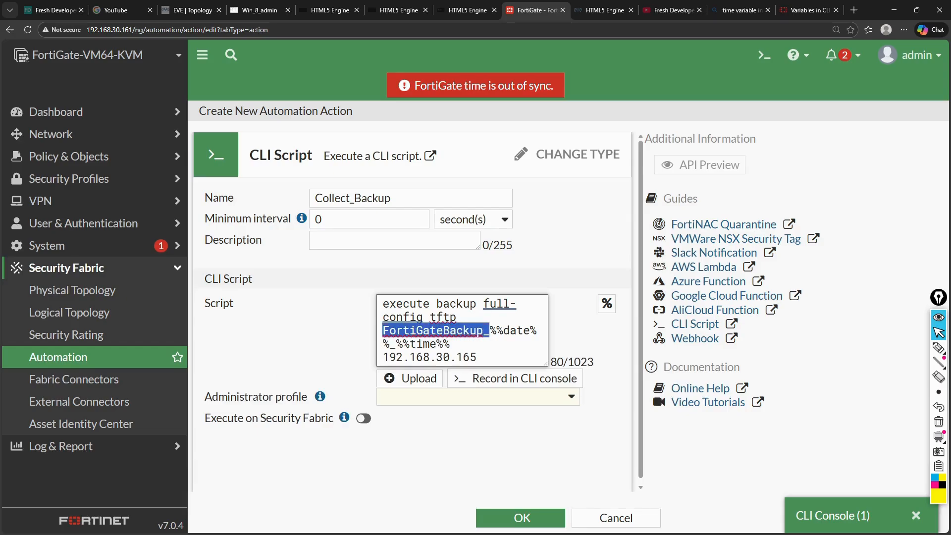
left_click(490, 330)
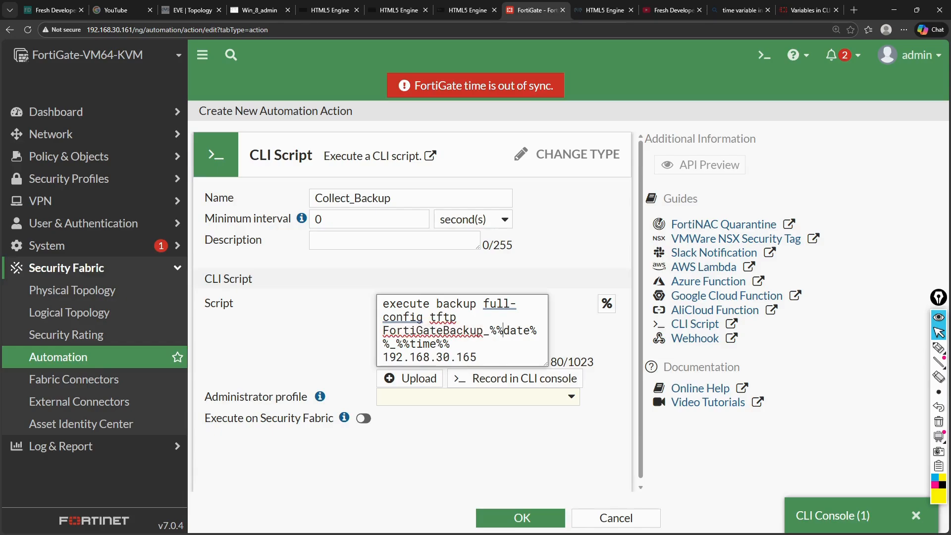
left_click_drag(503, 330, 529, 330)
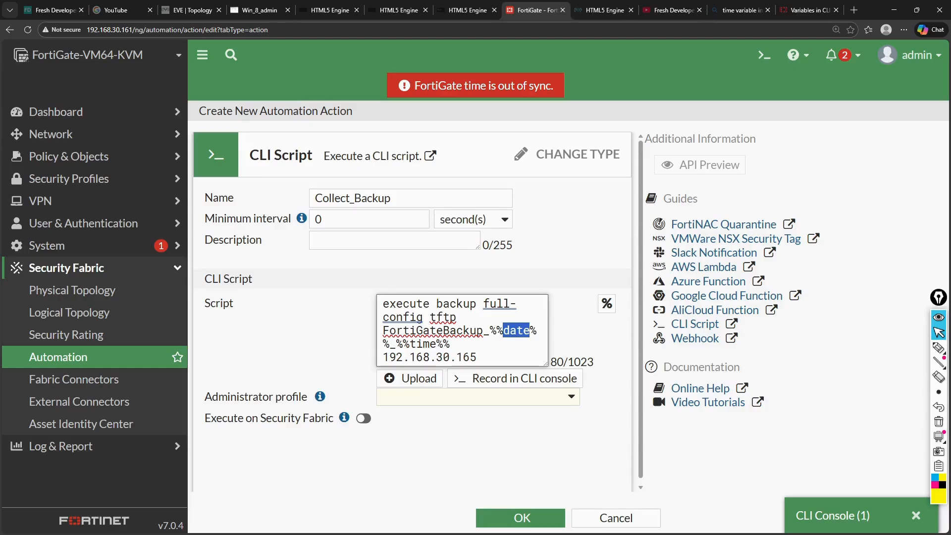
left_click_drag(409, 343, 436, 343)
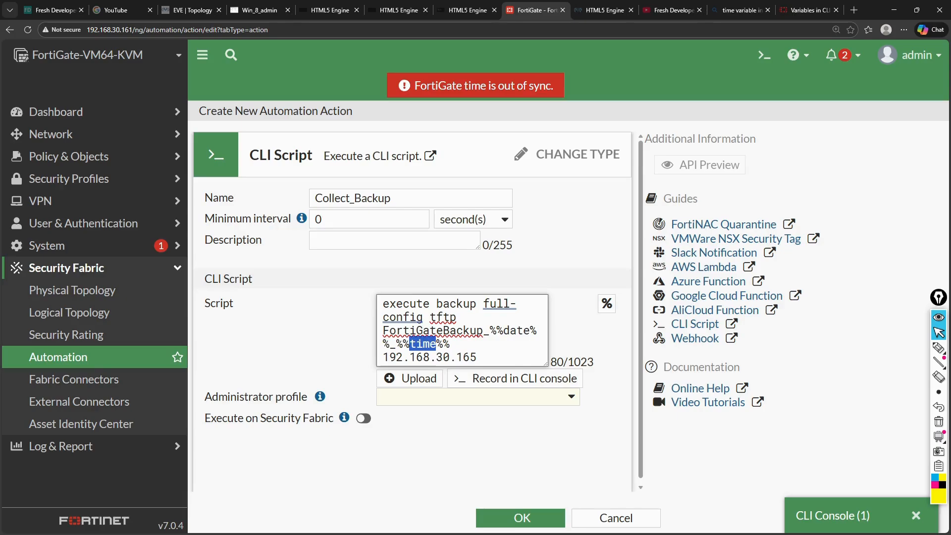
left_click(456, 343)
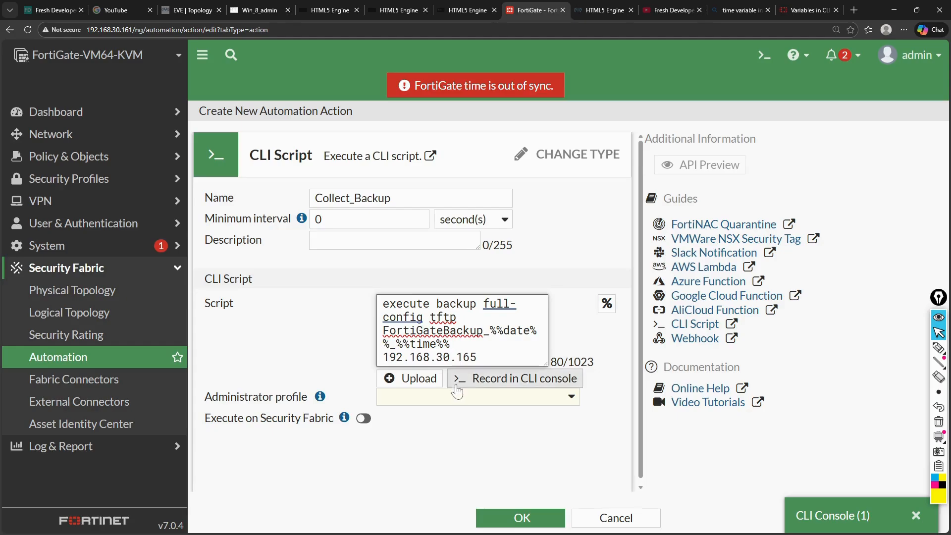
Assign the super_admin administrator profile to the Collect_Backup action and save it
scroll(500, 377, "down", 1)
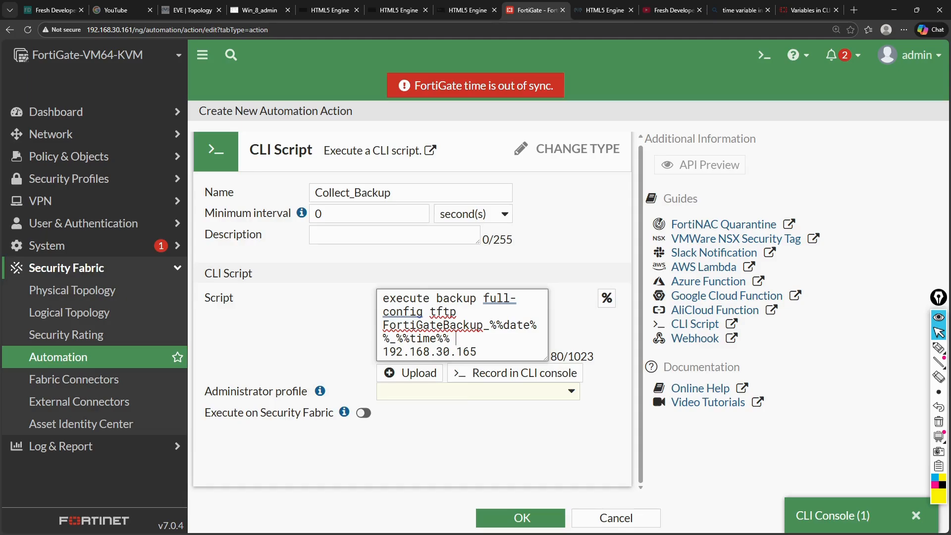
left_click(473, 396)
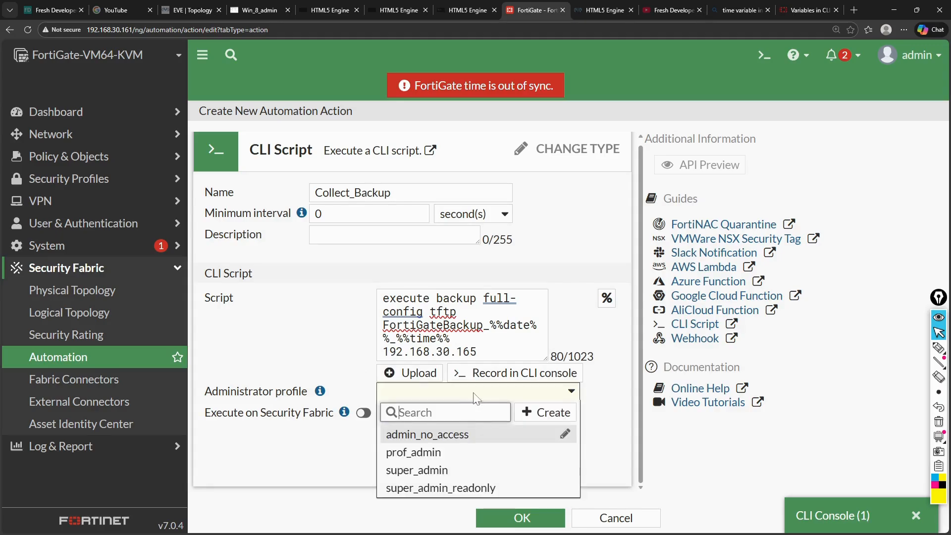
left_click(440, 470)
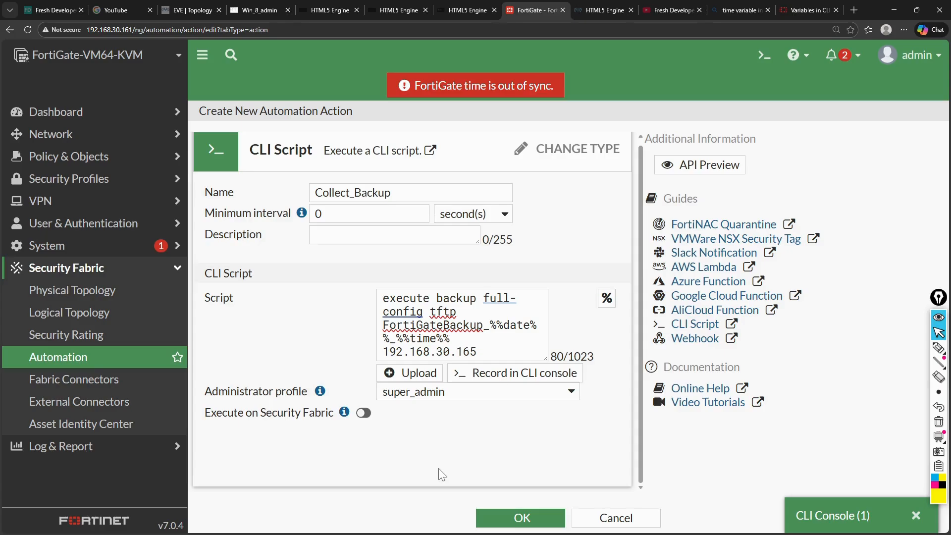
left_click(495, 518)
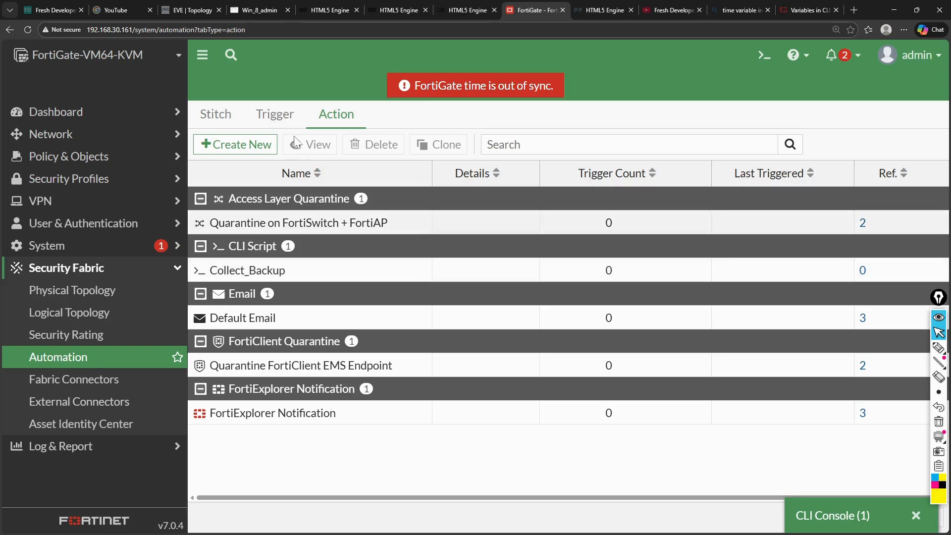
Start a new automation trigger of type Schedule
left_click(282, 118)
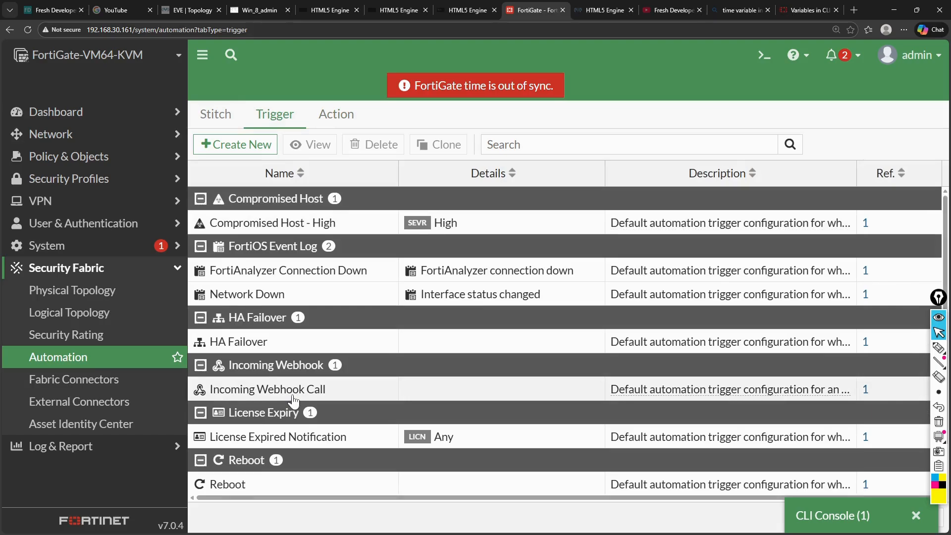
scroll(294, 400, "down", 1)
scroll(292, 396, "up", 1)
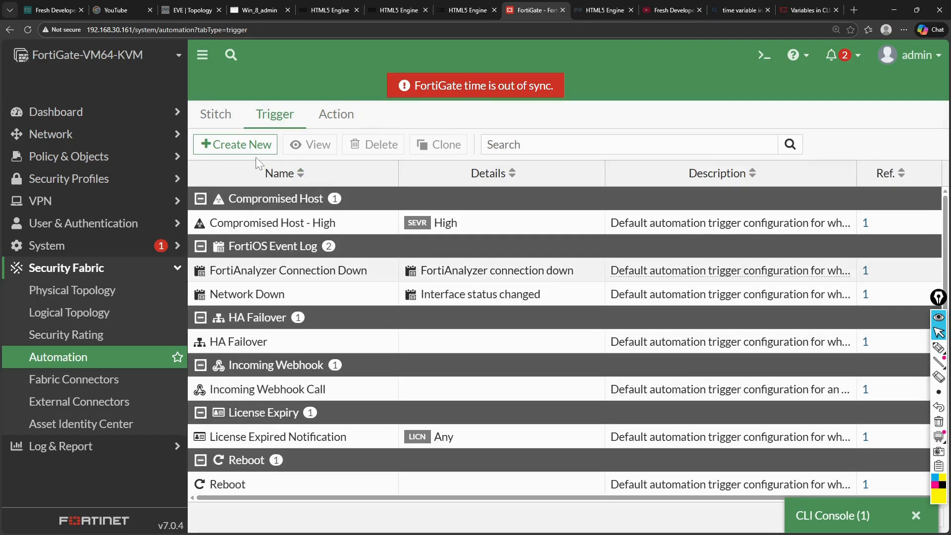
left_click(245, 144)
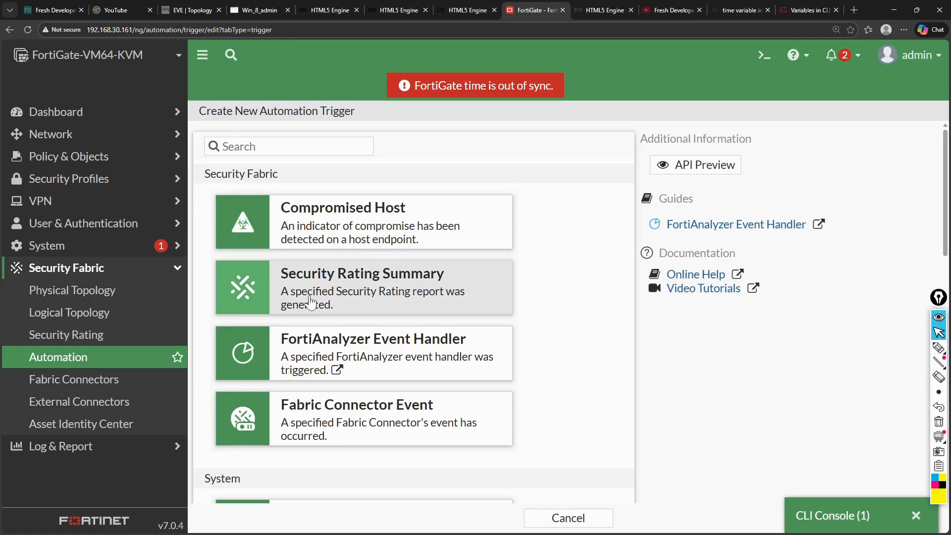
scroll(309, 301, "down", 8)
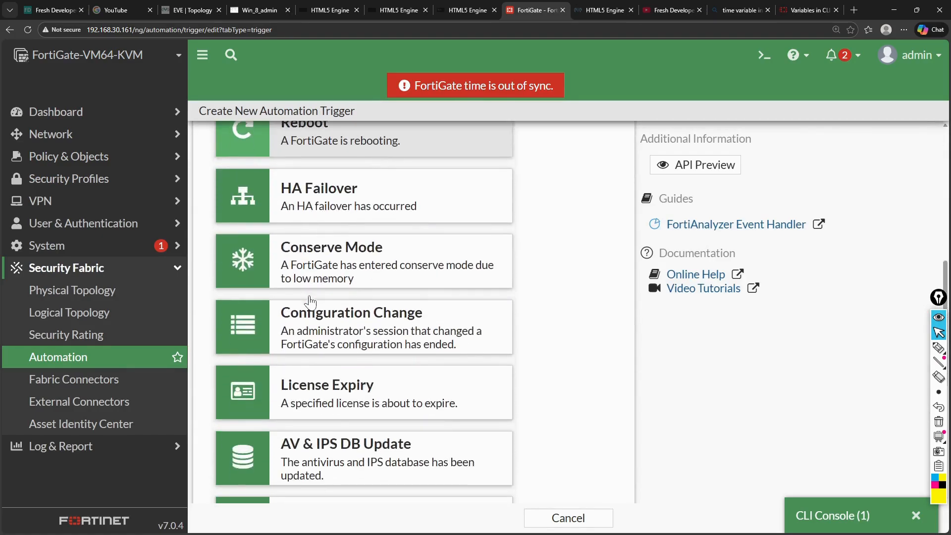
scroll(309, 301, "down", 6)
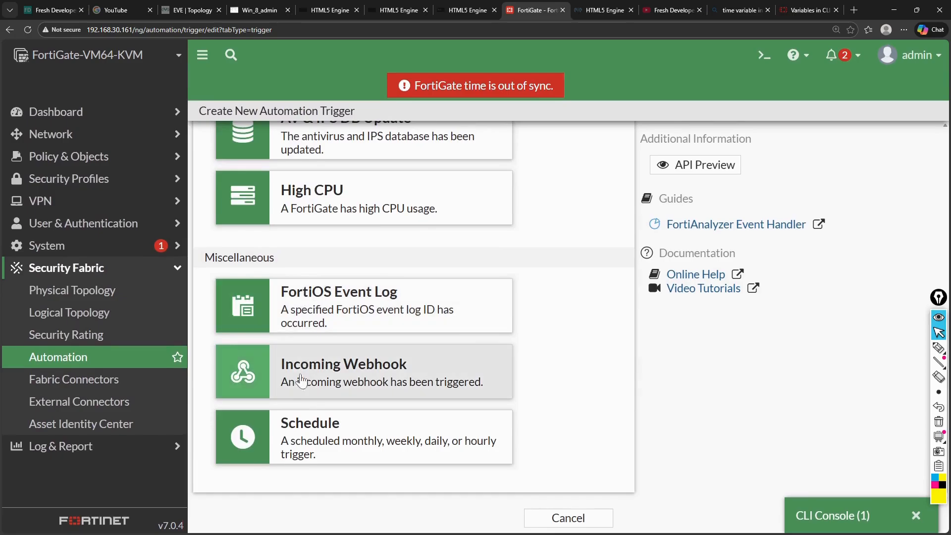
left_click(298, 448)
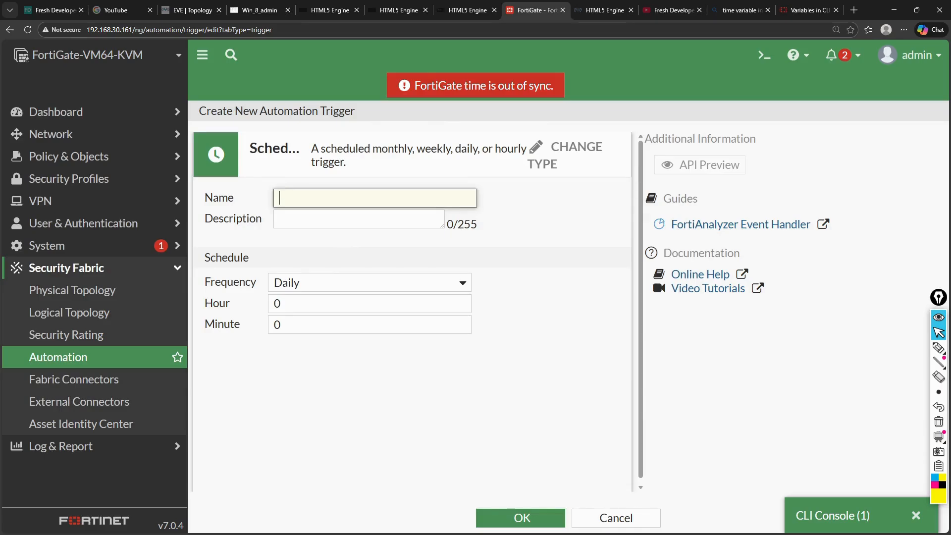
Name the trigger WeeklyBackup, set its frequency to Hourly, save it and check its entry in the trigger list
type("W")
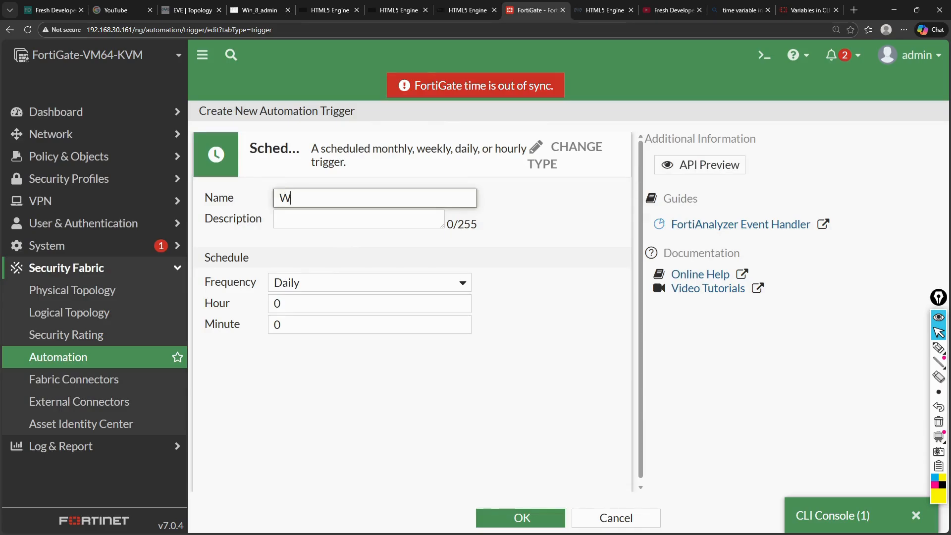
type("eeklyBackup")
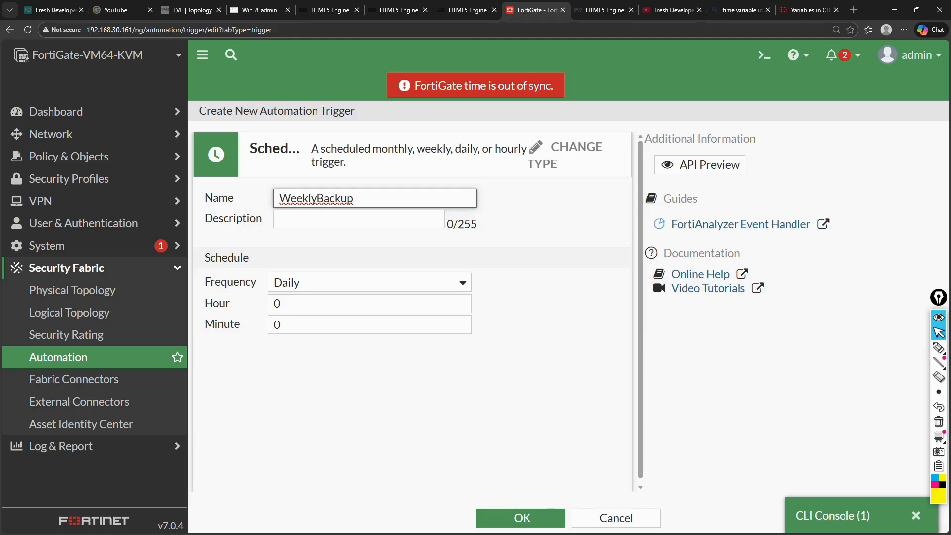
left_click(357, 286)
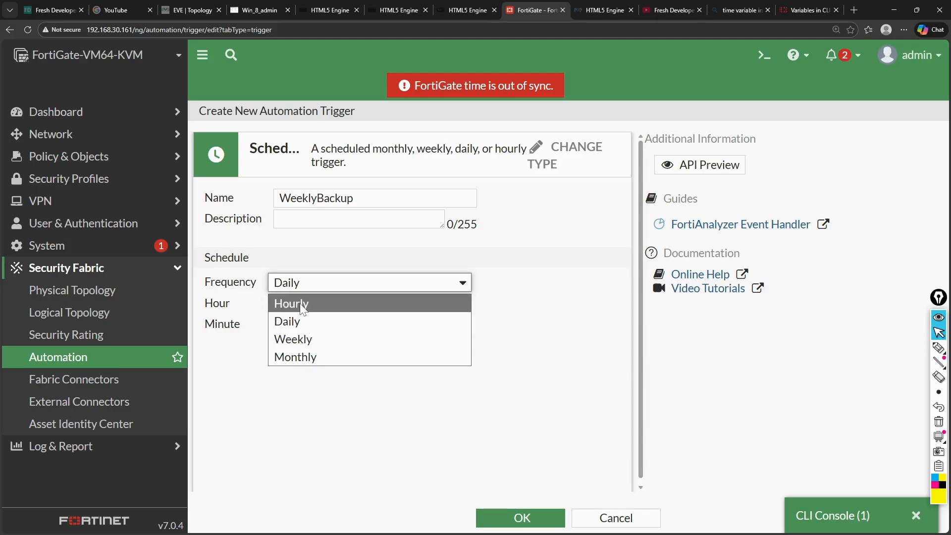
left_click(303, 308)
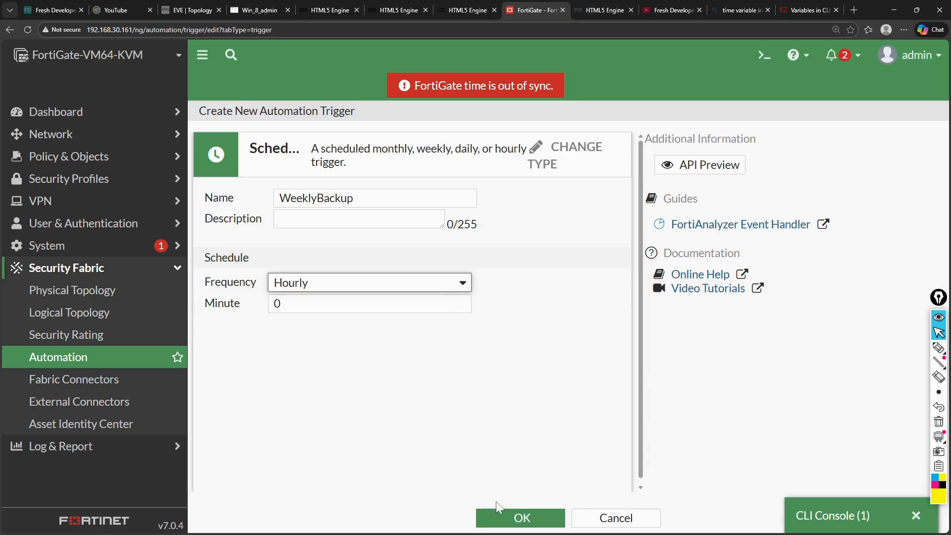
left_click(502, 516)
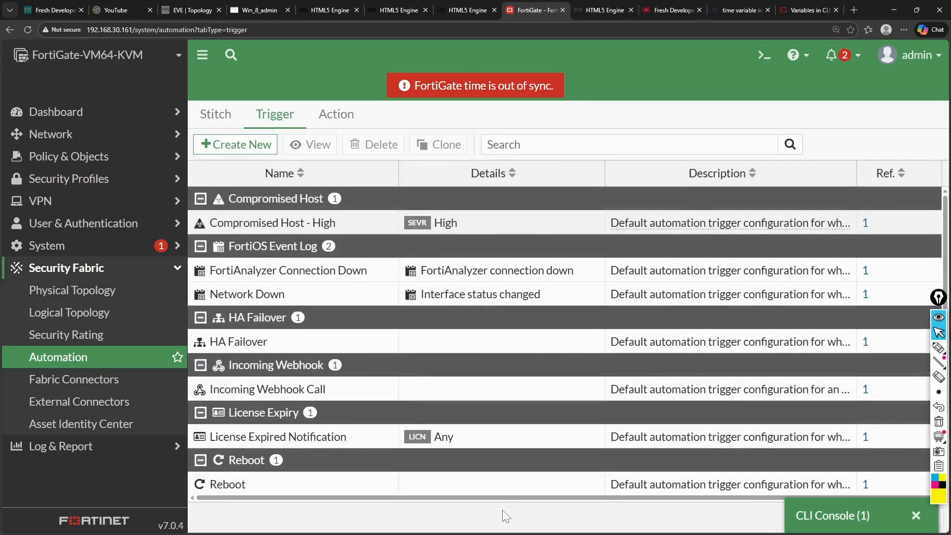
scroll(388, 343, "down", 1)
scroll(388, 343, "down", 1)
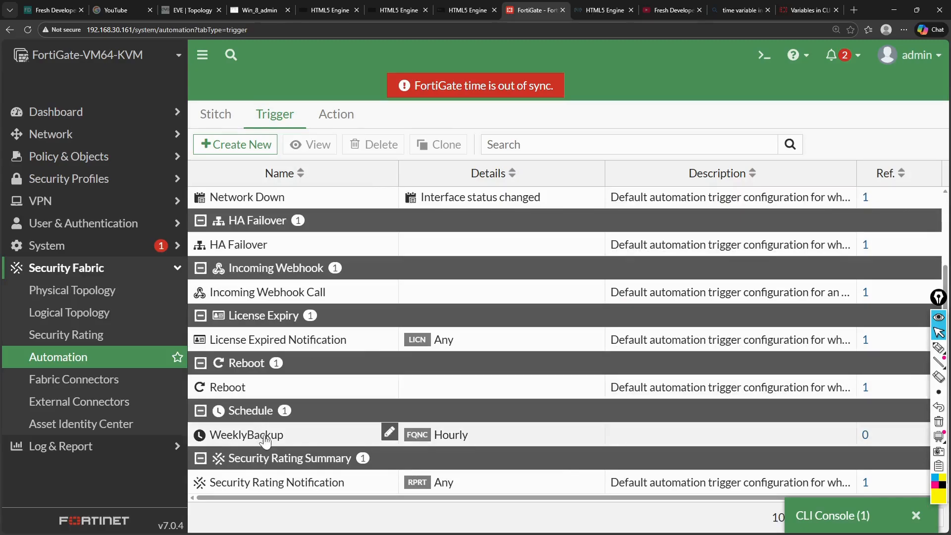
mouse_move(247, 440)
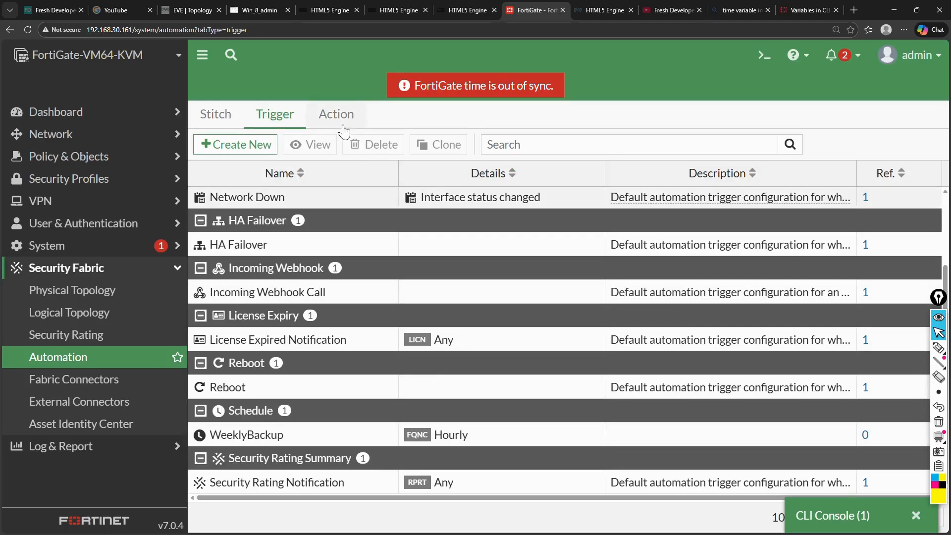
mouse_move(940, 348)
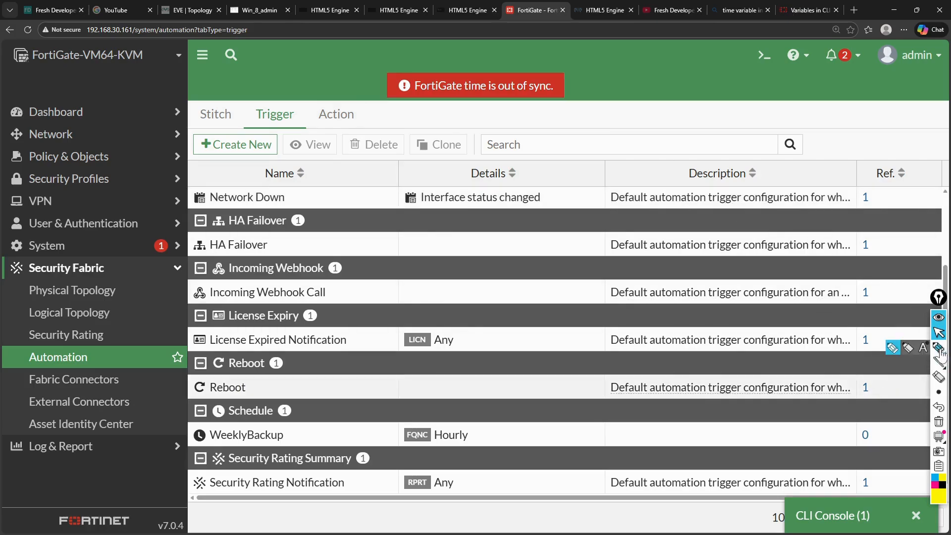
left_click(893, 348)
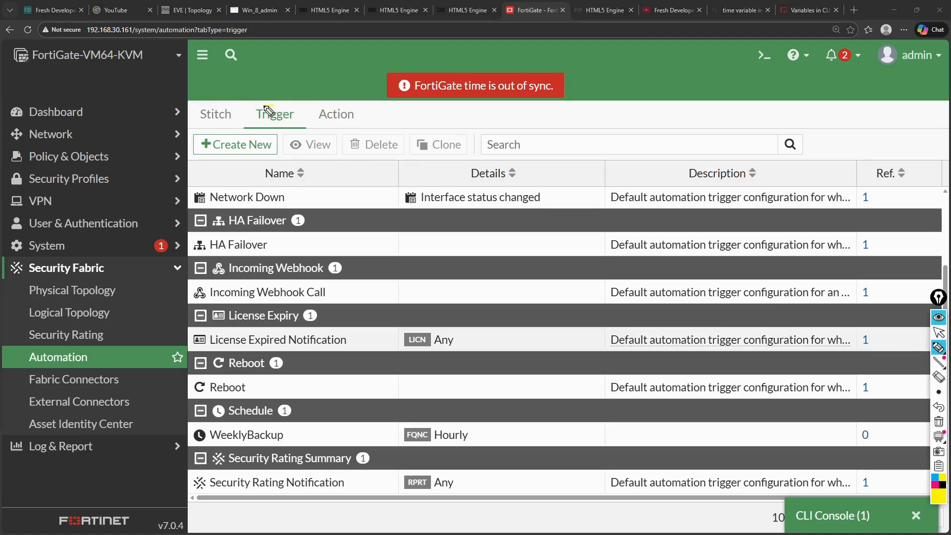
left_click_drag(263, 106, 255, 116)
left_click(933, 488)
mouse_move(275, 105)
left_mouse_down()
mouse_move(248, 112)
mouse_move(264, 125)
mouse_move(302, 125)
mouse_move(270, 103)
left_mouse_up()
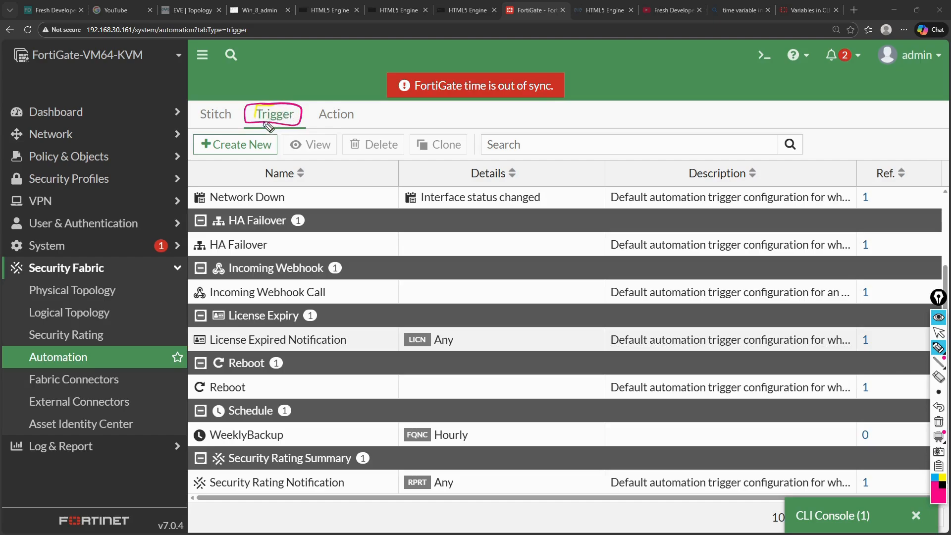
mouse_move(228, 415)
left_mouse_down()
mouse_move(204, 419)
mouse_move(287, 441)
mouse_move(225, 415)
left_mouse_up()
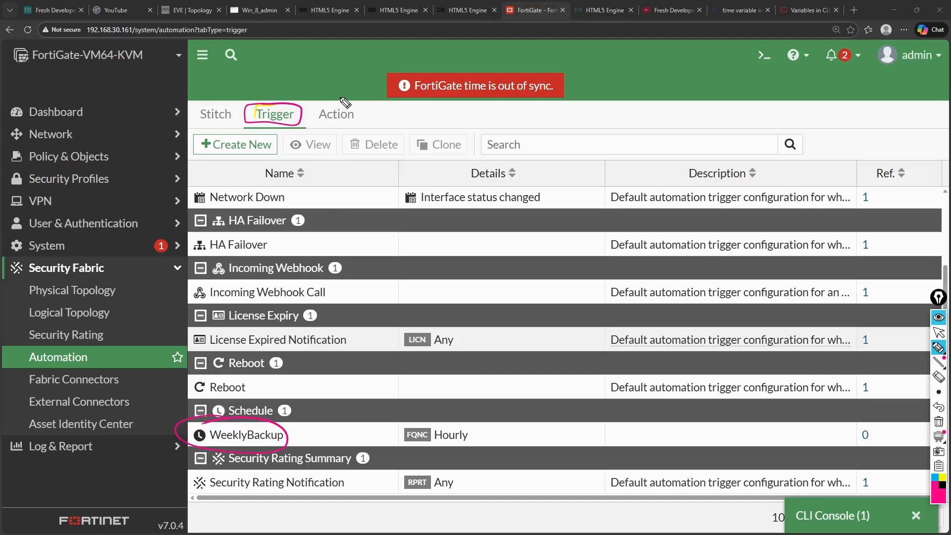
mouse_move(346, 103)
left_mouse_down()
mouse_move(317, 129)
mouse_move(374, 104)
mouse_move(338, 99)
mouse_move(375, 130)
mouse_move(423, 129)
left_mouse_up()
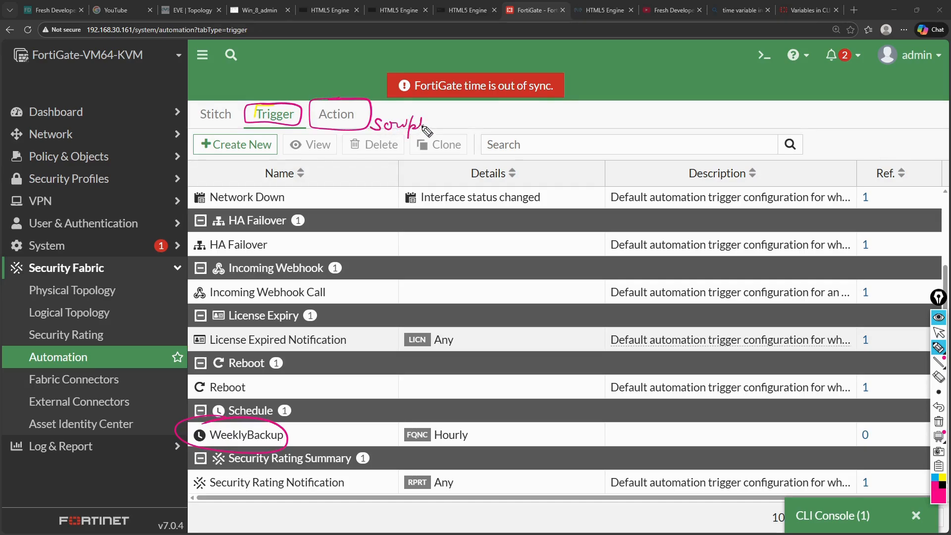
mouse_move(285, 94)
left_mouse_down()
mouse_move(324, 84)
mouse_move(292, 87)
left_mouse_up()
mouse_move(622, 78)
left_mouse_down()
mouse_move(595, 89)
mouse_move(627, 101)
mouse_move(614, 77)
left_mouse_up()
mouse_move(677, 79)
left_mouse_down()
mouse_move(650, 80)
mouse_move(669, 104)
mouse_move(680, 89)
mouse_move(663, 77)
left_mouse_up()
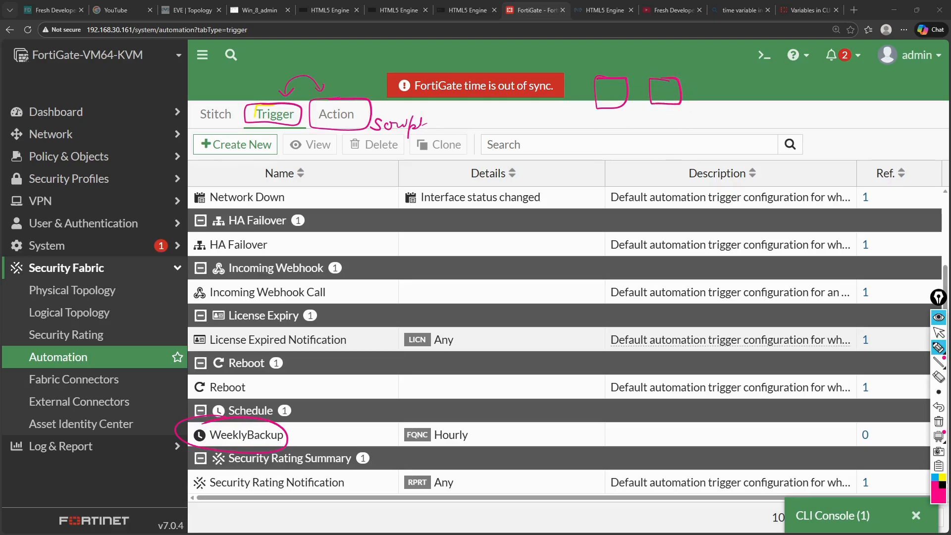
mouse_move(624, 102)
left_mouse_down()
mouse_move(659, 95)
mouse_move(627, 104)
mouse_move(637, 93)
mouse_move(628, 97)
mouse_move(656, 95)
mouse_move(632, 97)
left_mouse_up()
mouse_move(229, 102)
left_mouse_down()
mouse_move(204, 133)
mouse_move(233, 103)
left_mouse_up()
mouse_move(639, 98)
left_mouse_down()
mouse_move(622, 96)
mouse_move(657, 91)
mouse_move(638, 99)
left_mouse_up()
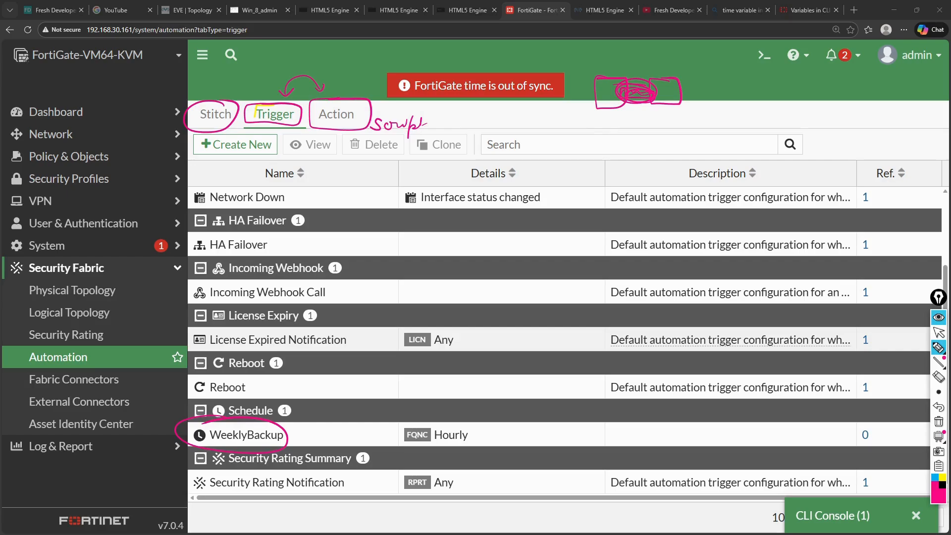
key("ctrl+z")
key("ctrl+shift+7")
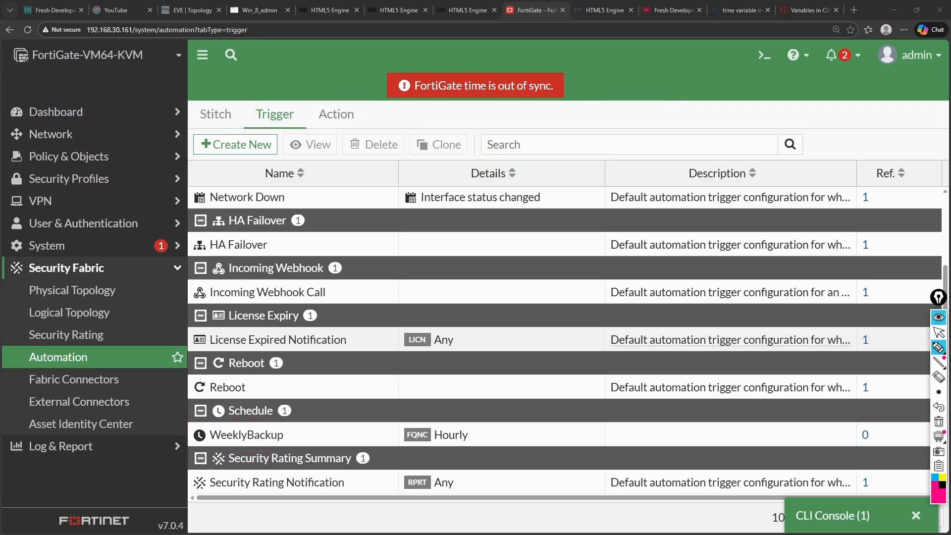
left_click(939, 333)
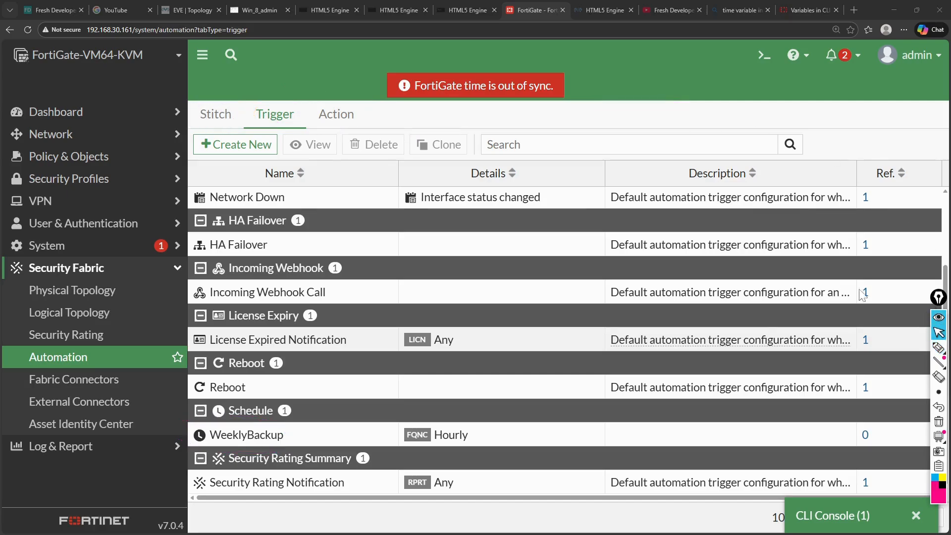
Start a new automation stitch and name it HourlyBackup, leaving its description empty
left_click(218, 115)
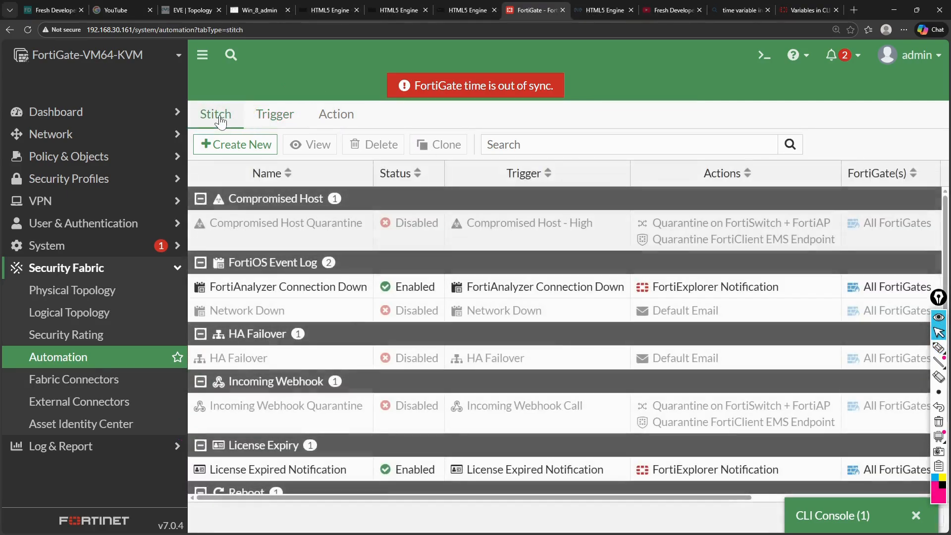
scroll(286, 382, "down", 2)
scroll(286, 383, "up", 3)
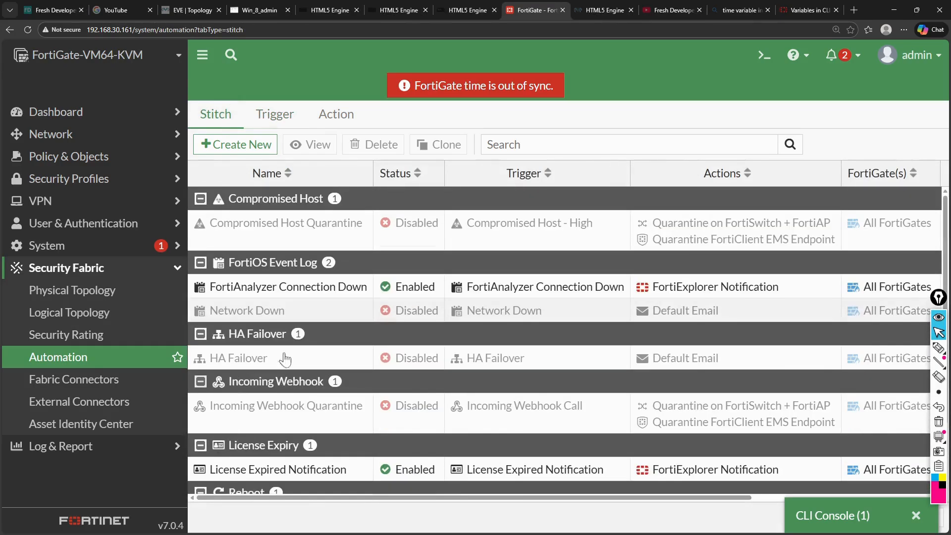
left_click(236, 146)
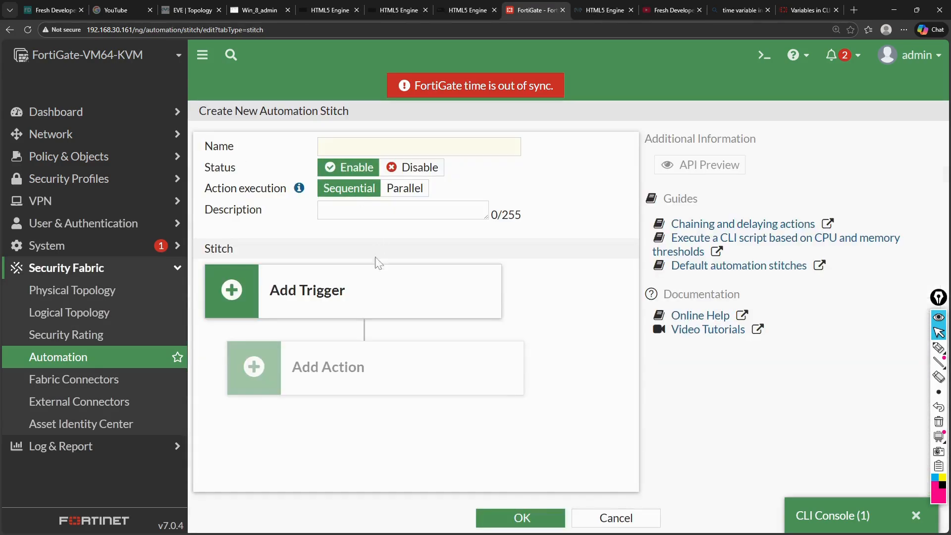
left_click(324, 146)
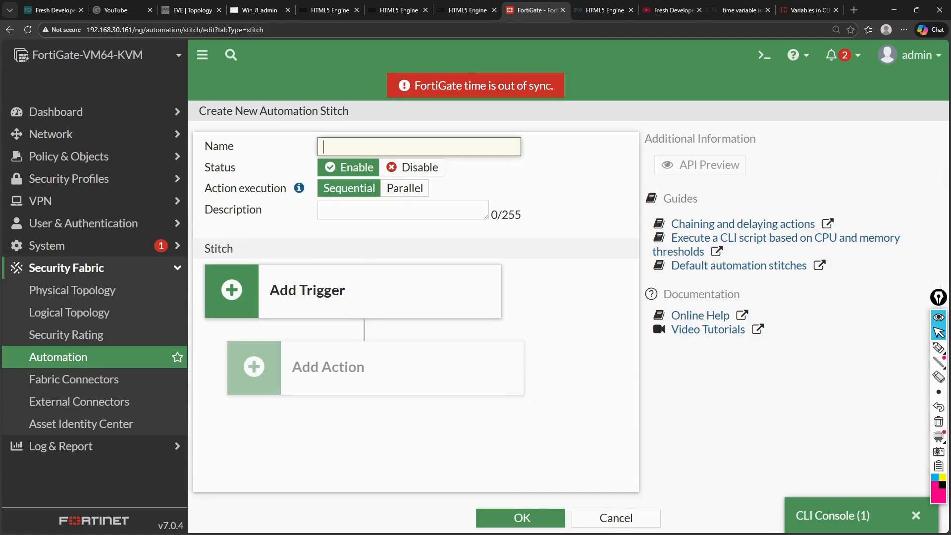
type("HourlyBackup")
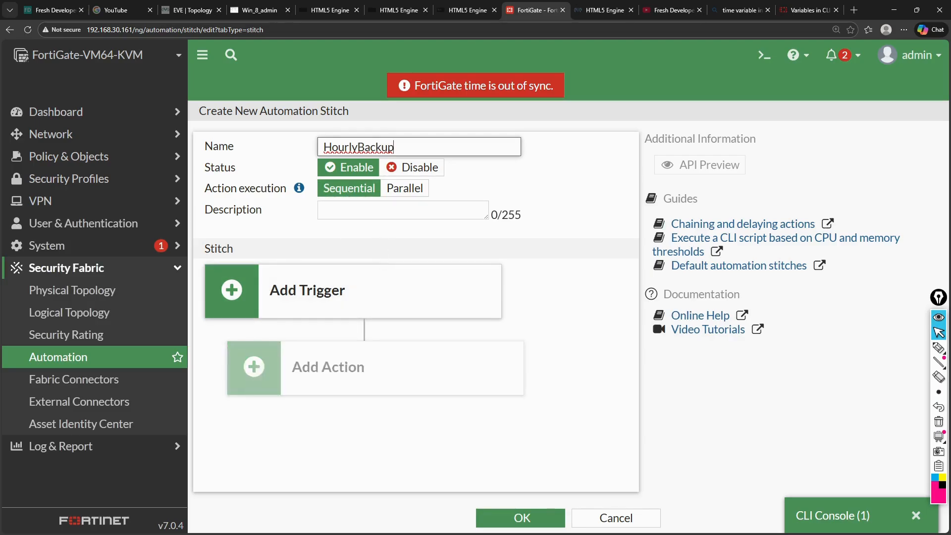
left_click(386, 210)
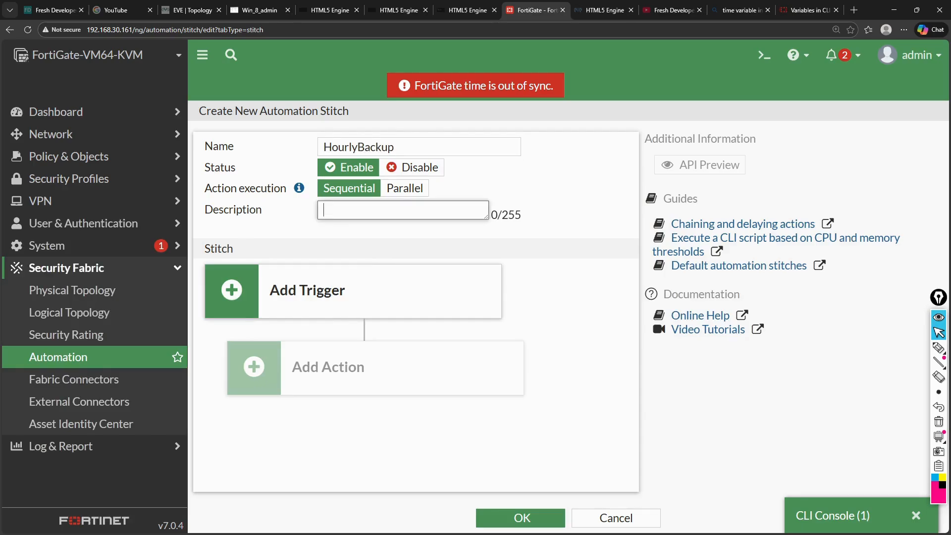
type("W")
key("BackSpace")
Set the WeeklyBackup schedule as the trigger of the HourlyBackup stitch
left_click(350, 285)
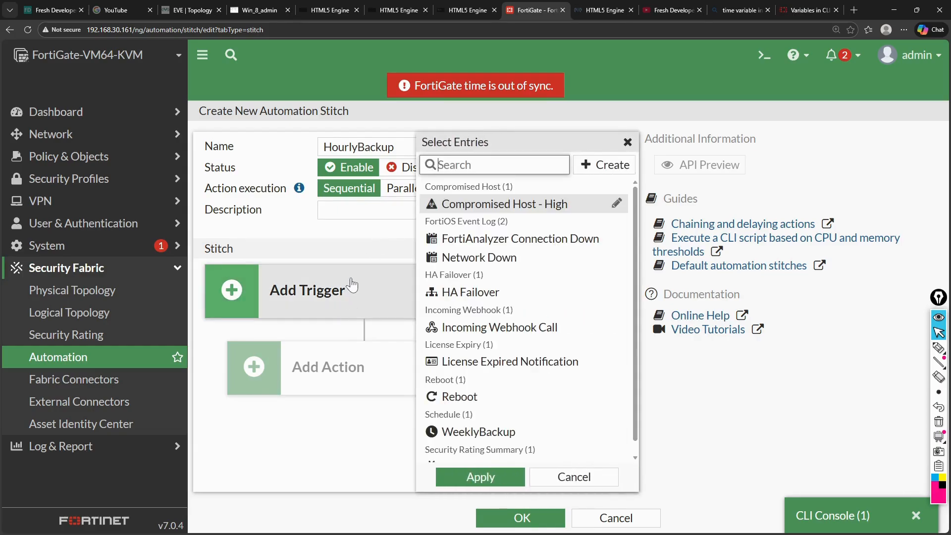
scroll(488, 328, "down", 1)
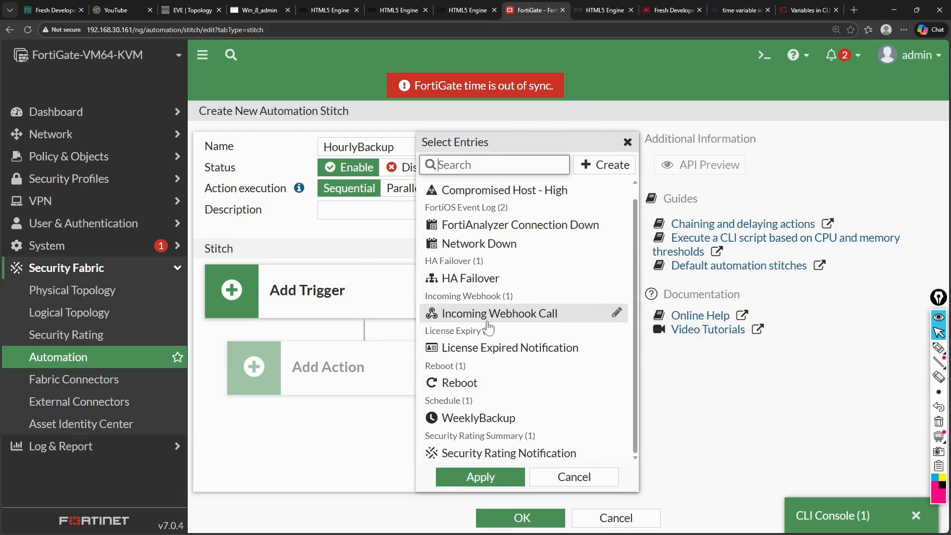
left_click(463, 420)
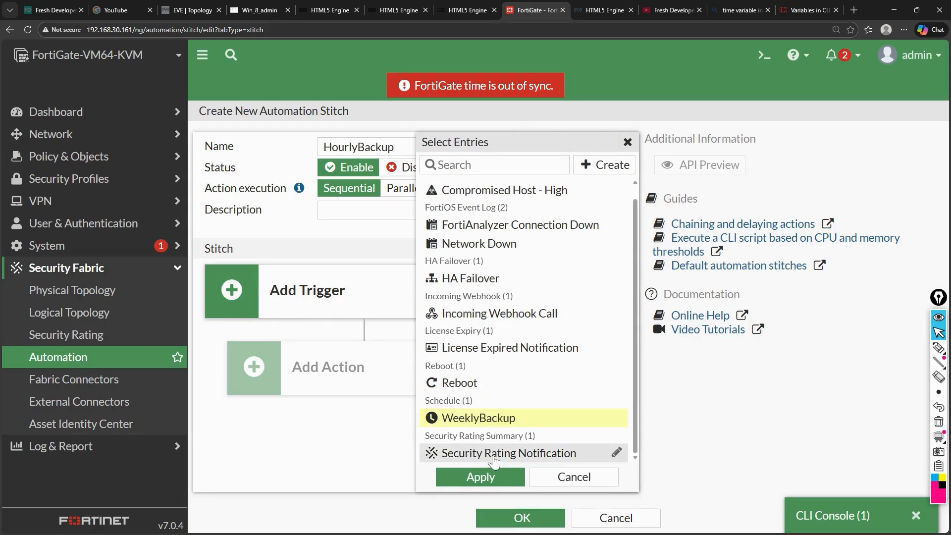
left_click(478, 476)
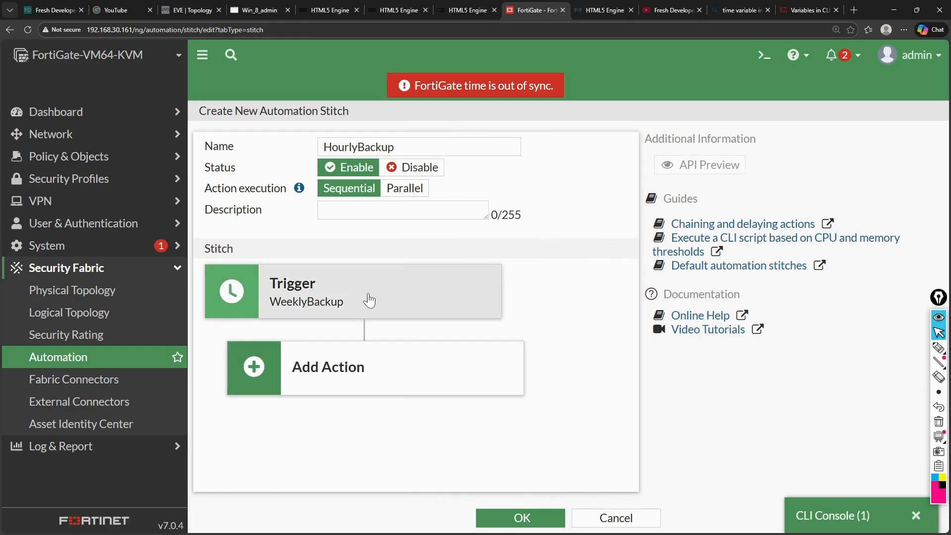
Add the Collect_Backup CLI script as the stitch's action and save the stitch
left_click(350, 376)
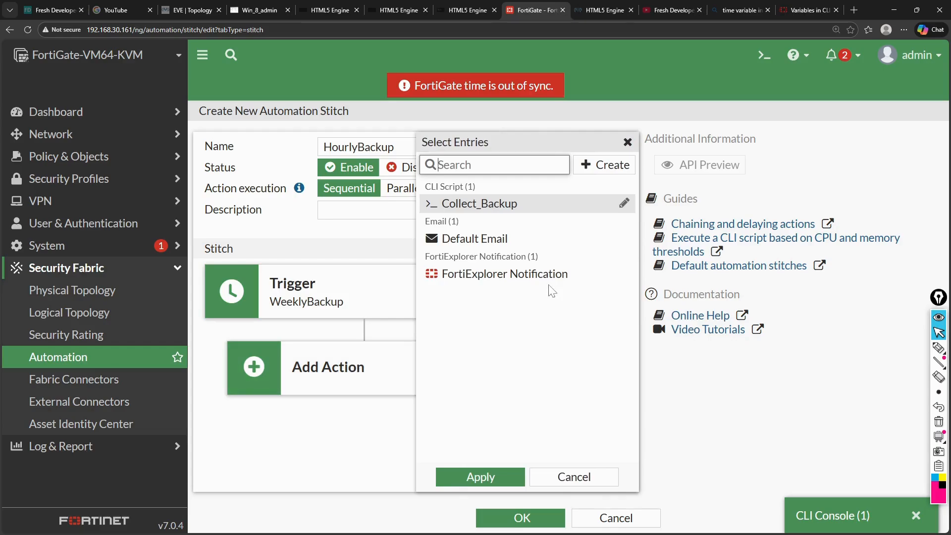
mouse_move(493, 215)
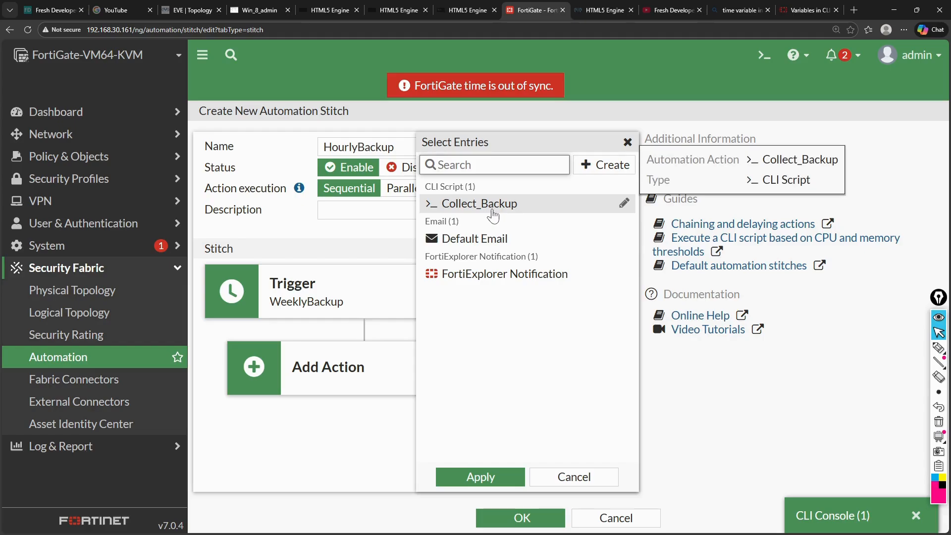
left_click(493, 215)
left_click(484, 486)
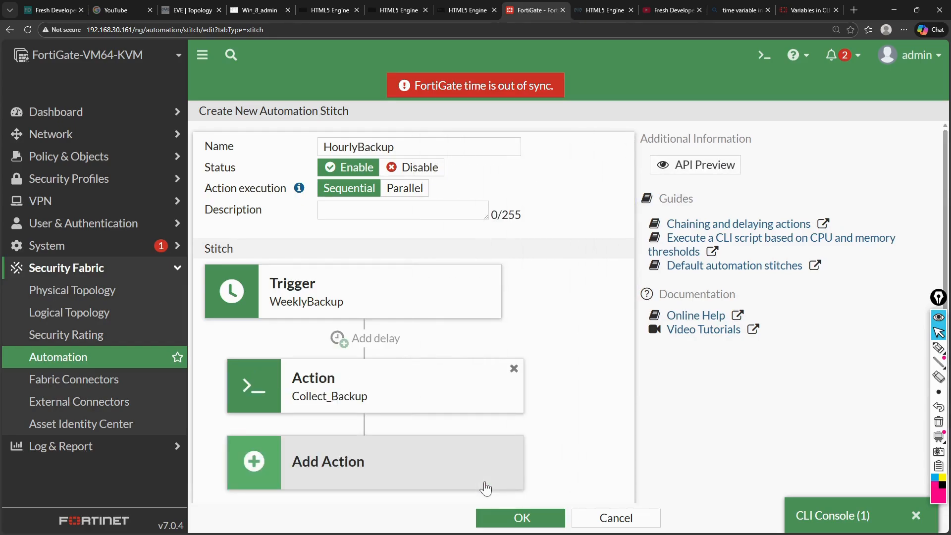
left_click(525, 519)
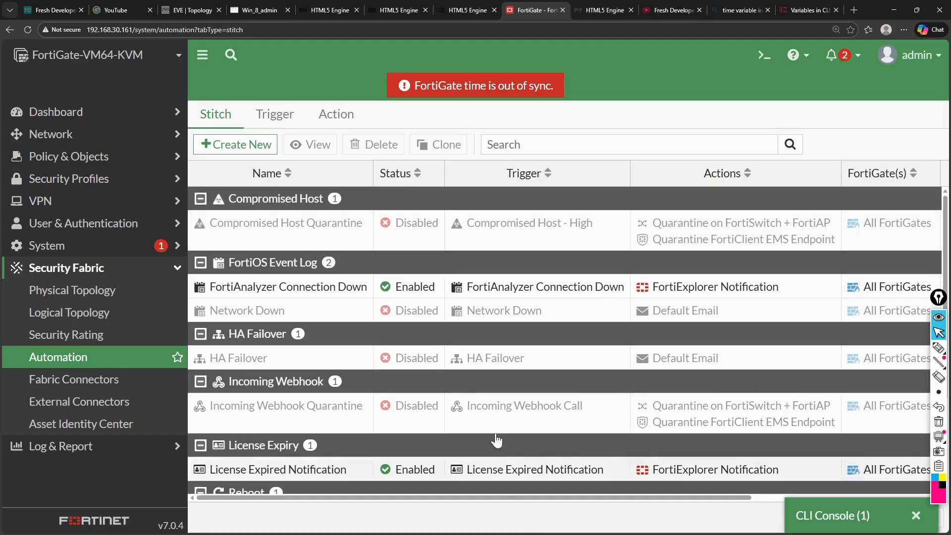
Check the HourlyBackup entry in the stitch list, including its trigger, action, trigger count and last triggered columns
scroll(408, 311, "down", 3)
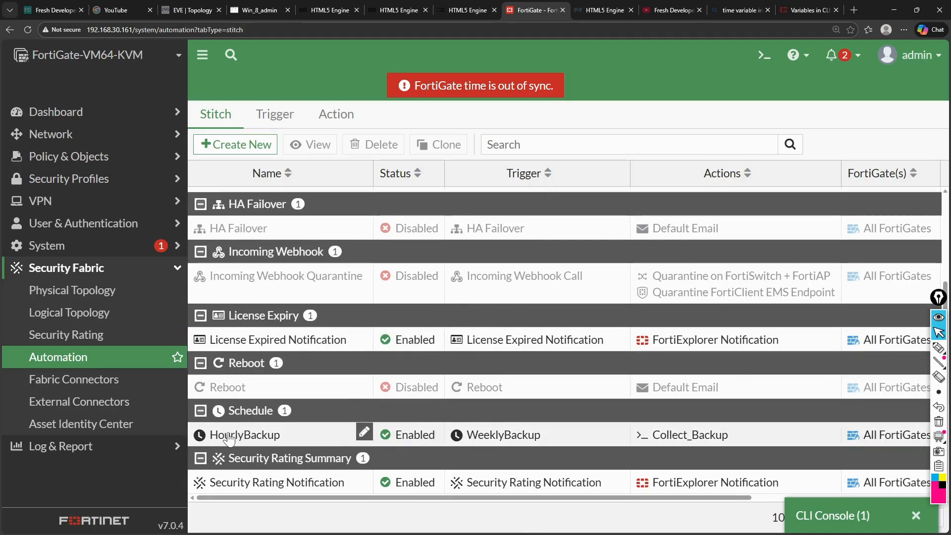
left_click_drag(266, 497, 429, 497)
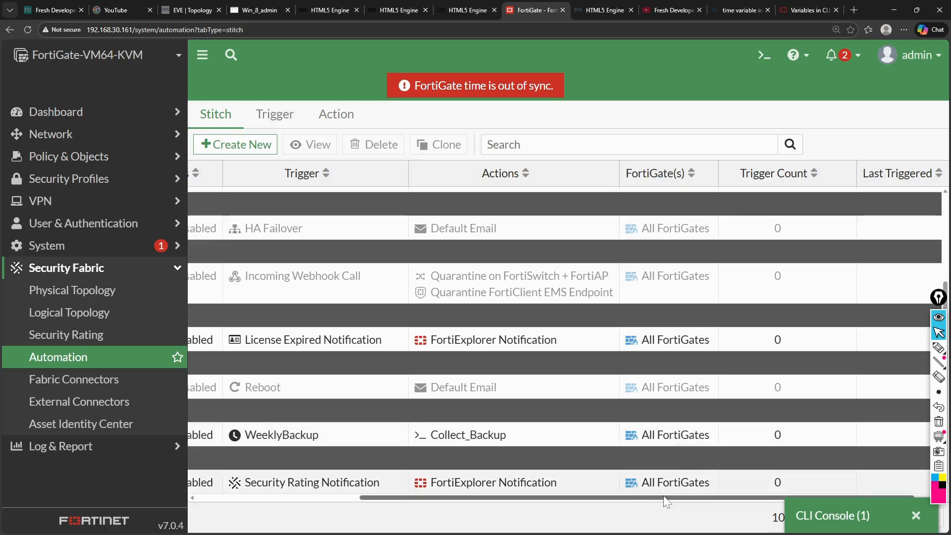
left_click_drag(663, 497, 501, 497)
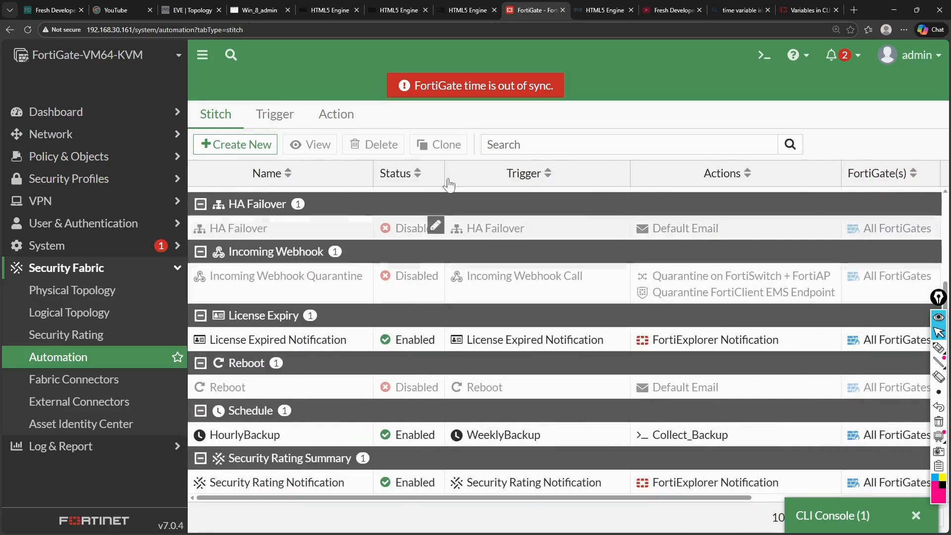
Switch to the Win_8_admin desktop and refresh the Tftpd32 folder to look for a new backup file
left_click(251, 8)
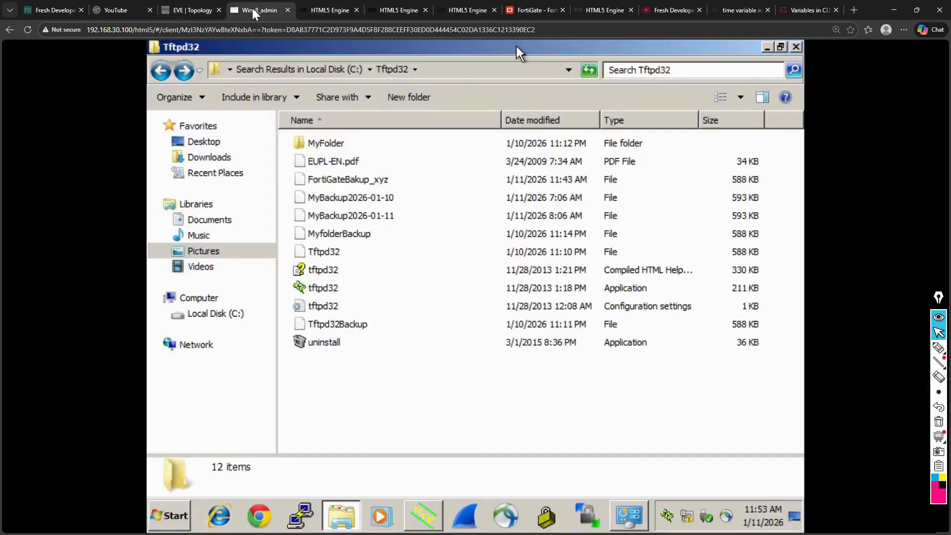
left_click(587, 72)
left_click(591, 69)
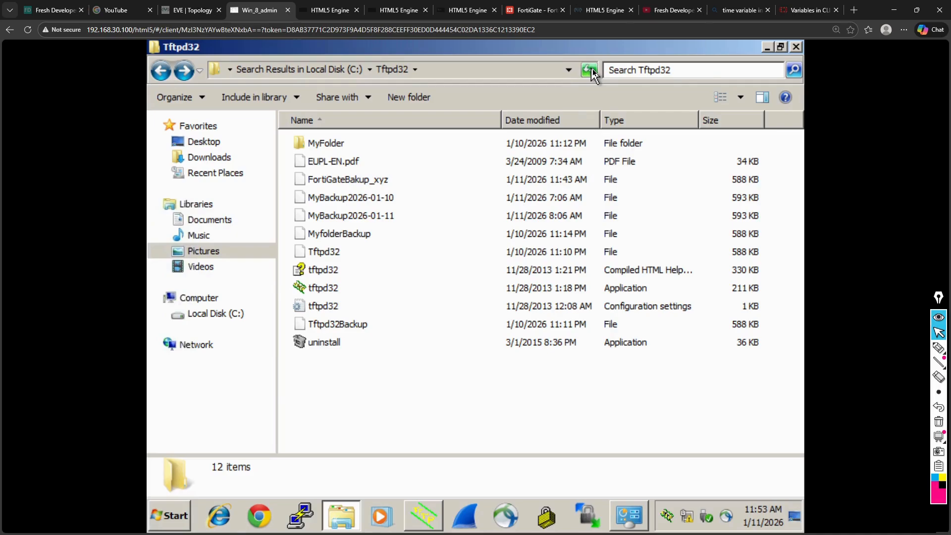
Return to FortiGate, review the Collect_Backup action's script and trigger statistics, and close it without changes
left_click(535, 9)
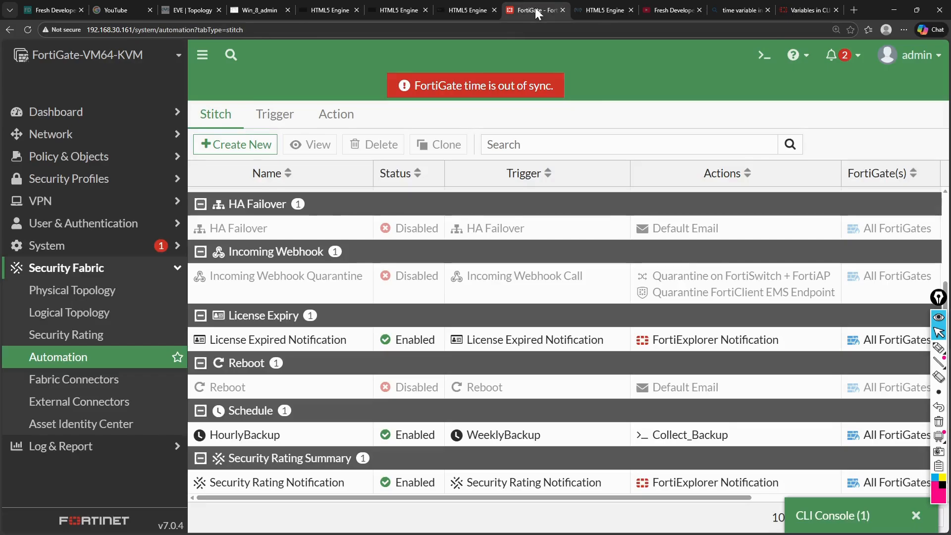
left_click(351, 113)
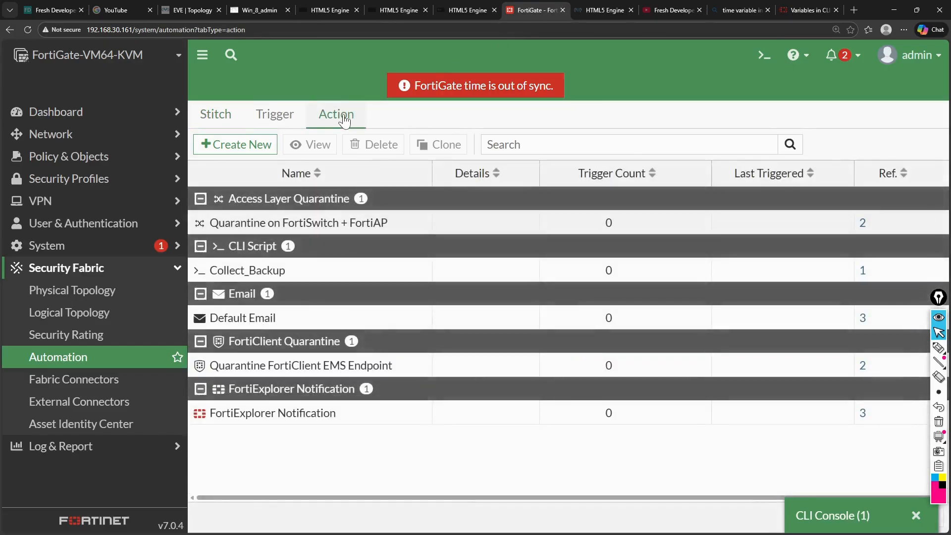
left_click(243, 279)
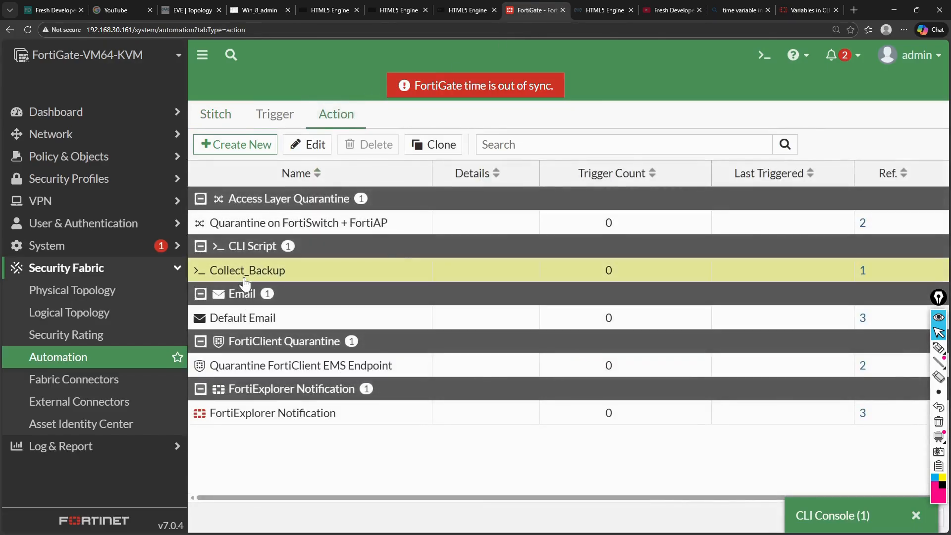
double_click(244, 282)
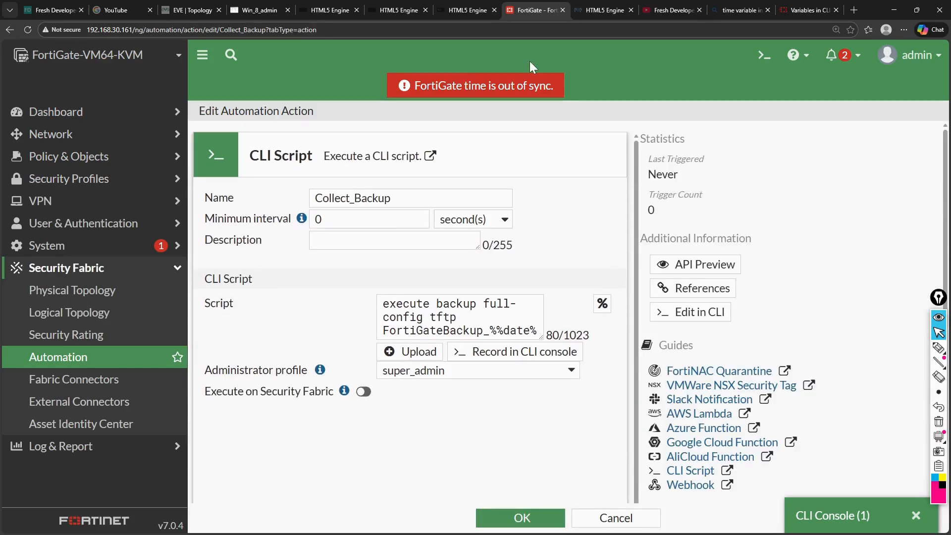
left_click(596, 519)
View the EVE topology and the Tftpd32 folder on Win_8_admin, and return to the FortiGate stitch list
left_click(203, 12)
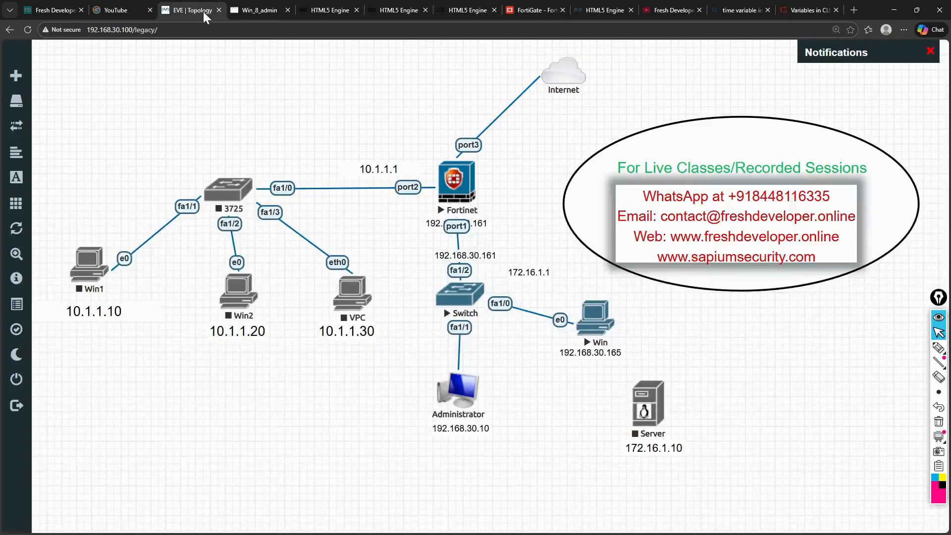
left_click(249, 10)
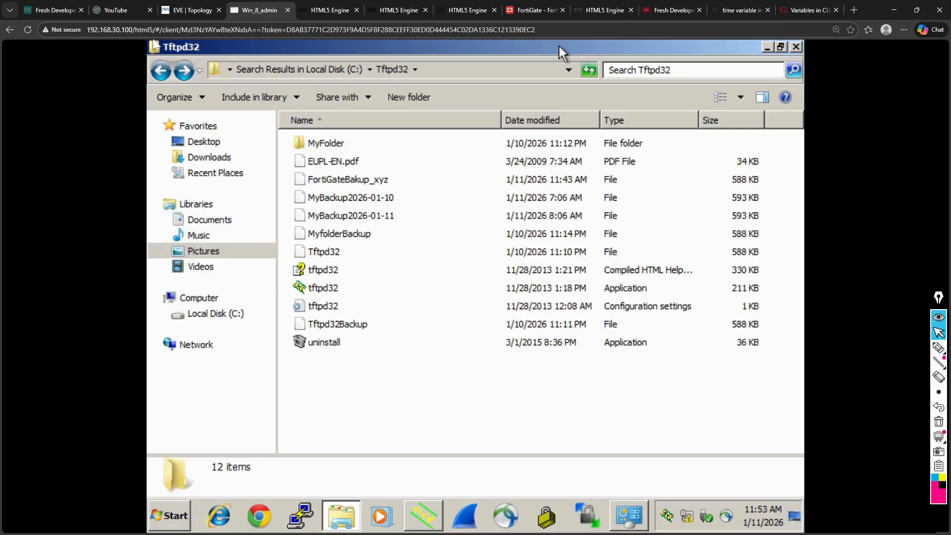
left_click(530, 10)
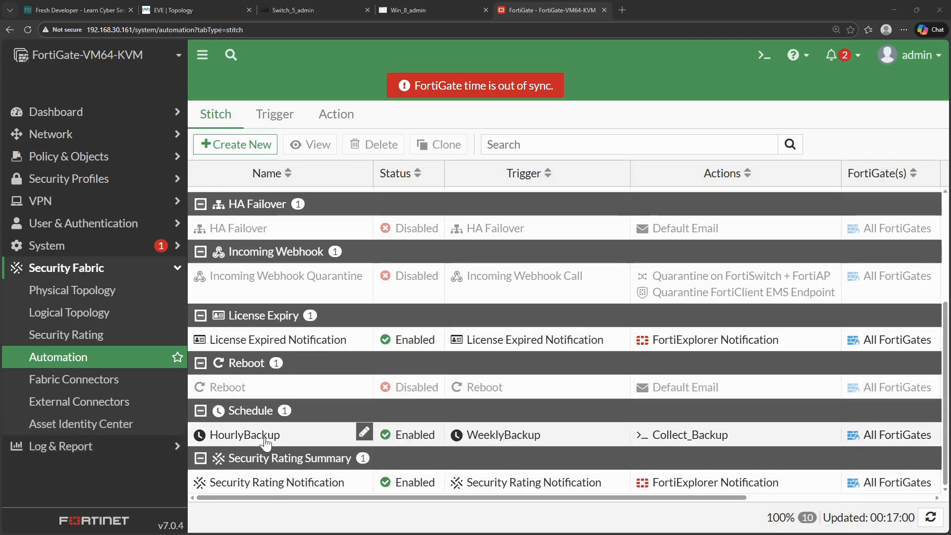
Compare the HourlyBackup stitch's trigger count and last triggered time with the backup files in the Tftpd32 folder
left_click_drag(343, 497, 485, 503)
left_click(423, 9)
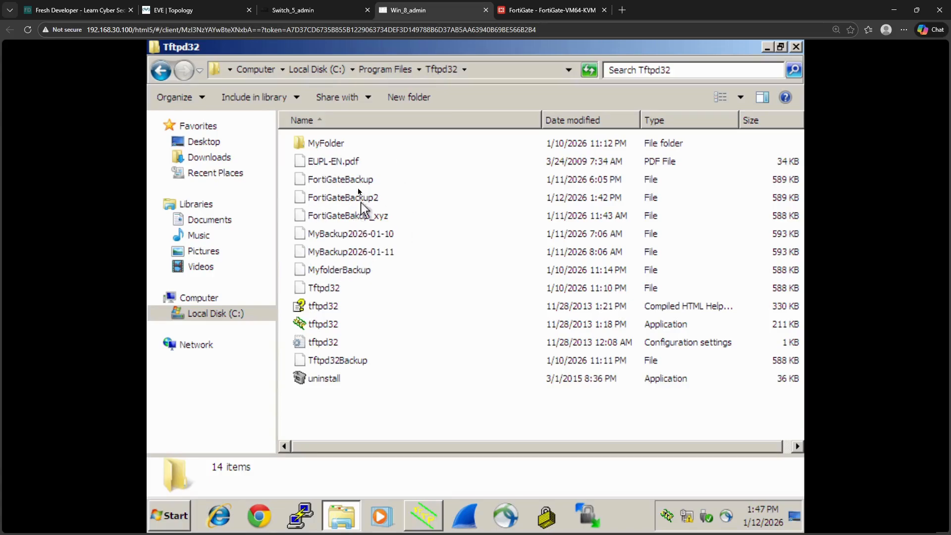
left_click(570, 10)
left_click(403, 11)
mouse_move(513, 11)
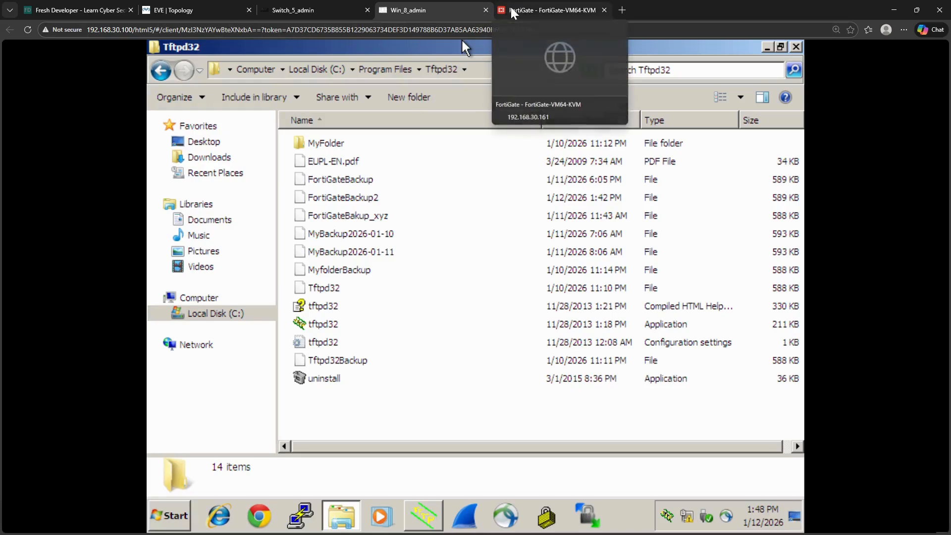
left_click(513, 12)
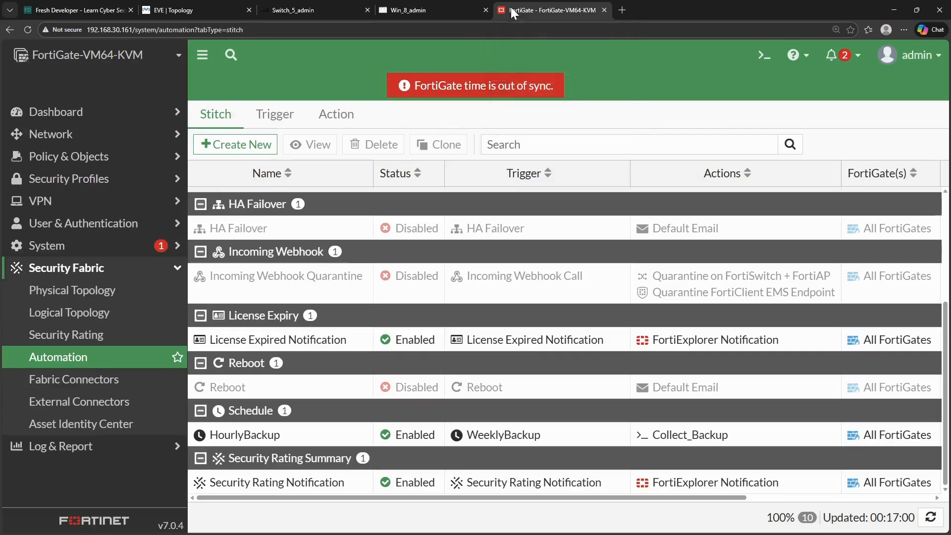
Open the Collect_Backup action on FortiGate and review its full backup script down to the TFTP server address
left_click(332, 116)
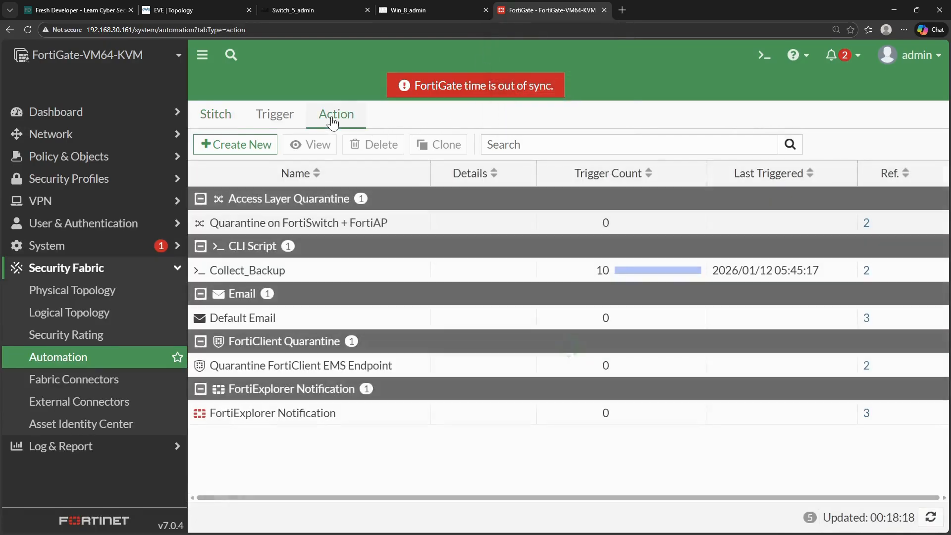
double_click(251, 269)
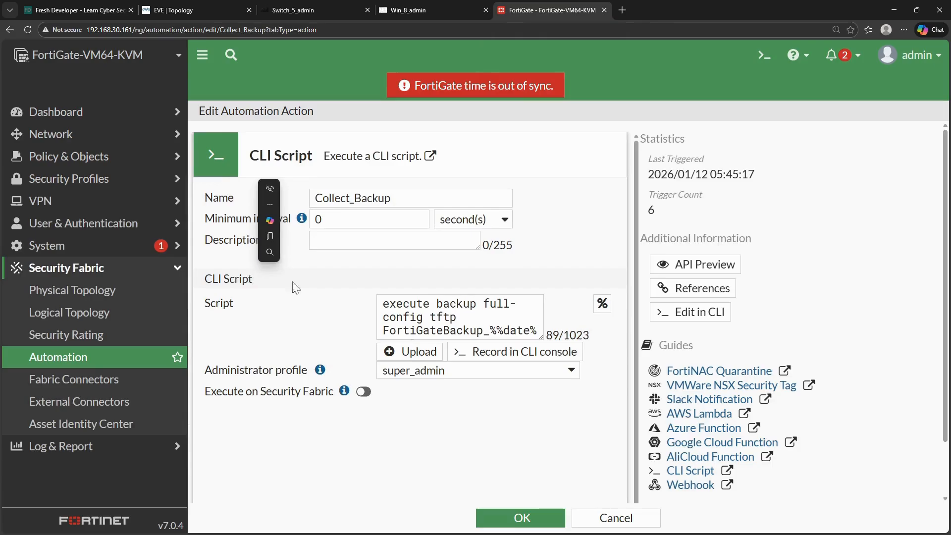
left_click(442, 330)
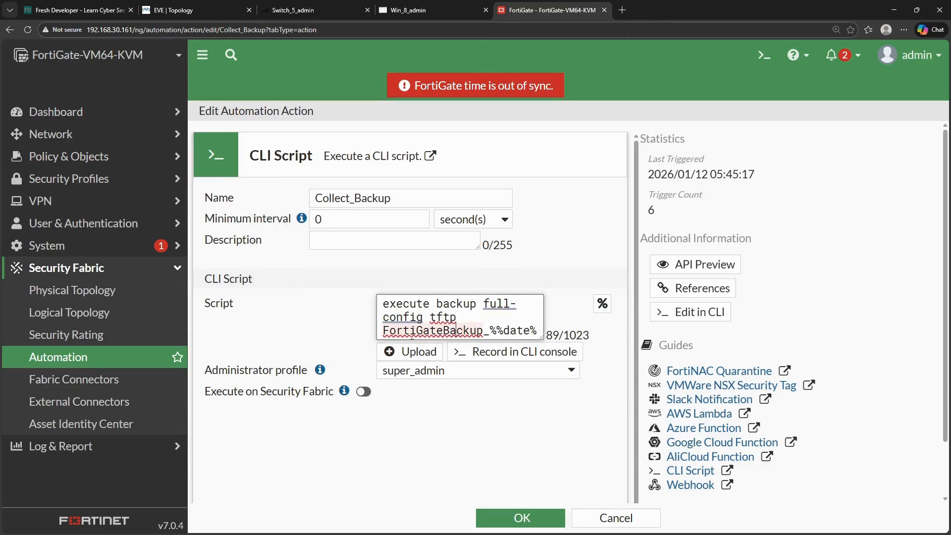
left_click(317, 336)
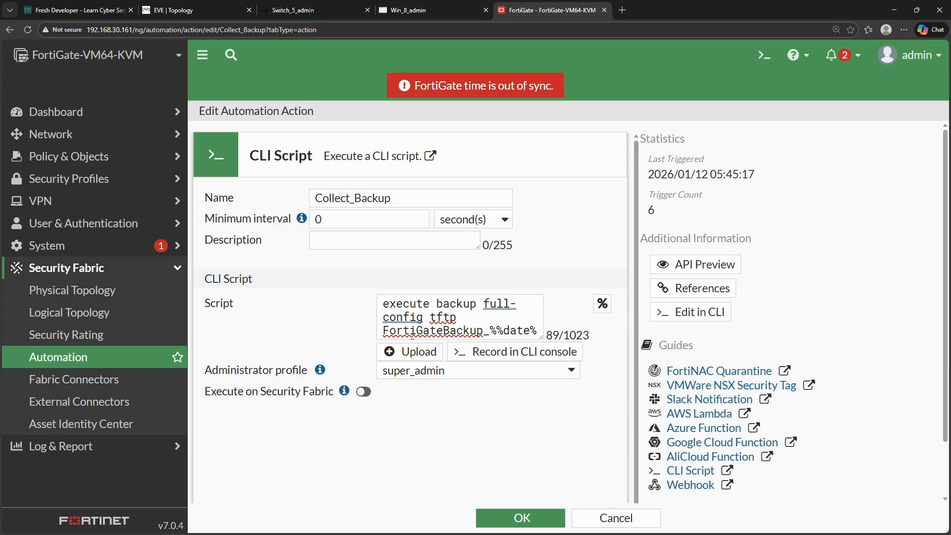
scroll(483, 330, "down", 1)
left_click(483, 327)
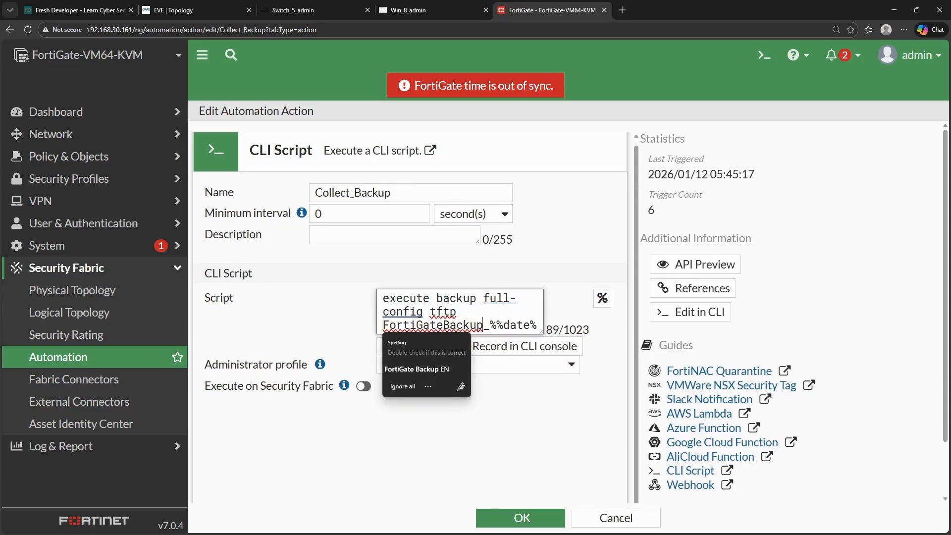
key("Down")
key("Down")
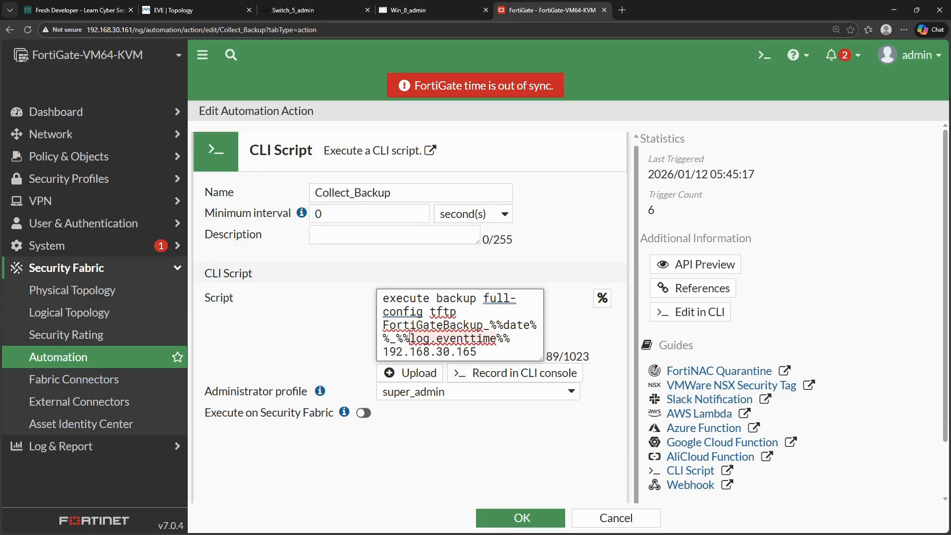
Examine the log.eventtime variable in the script's backup file name and close the action by accepting it as is
left_click_drag(409, 338, 496, 339)
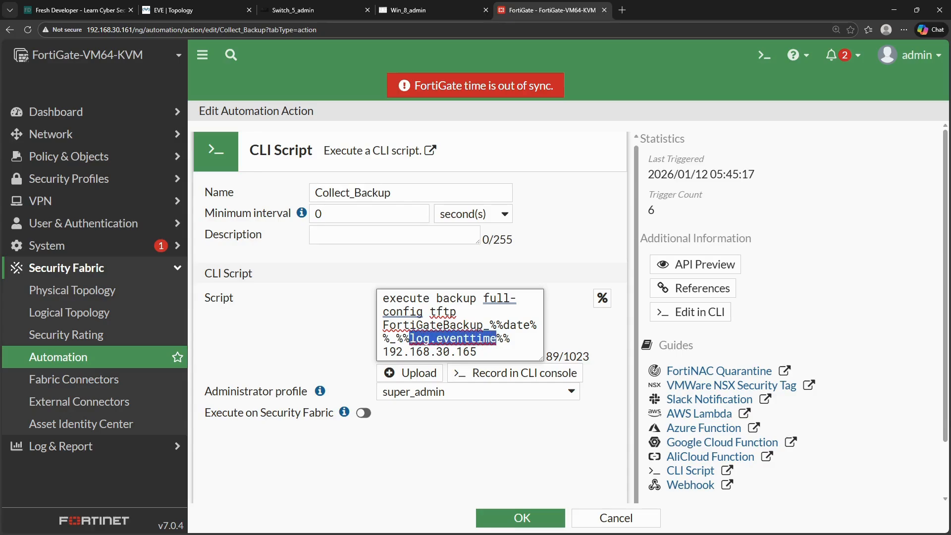
left_click(511, 339)
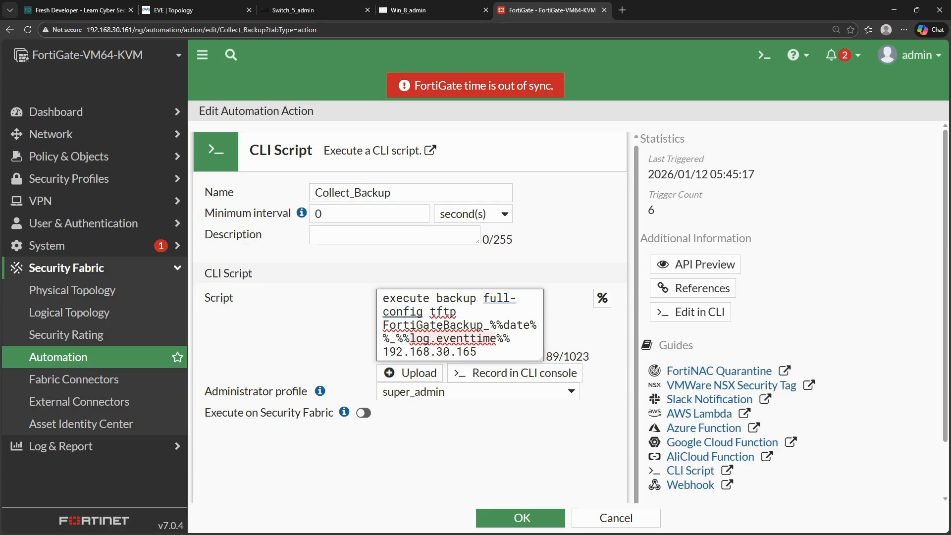
left_click_drag(409, 338, 496, 338)
left_click(481, 351)
mouse_move(452, 339)
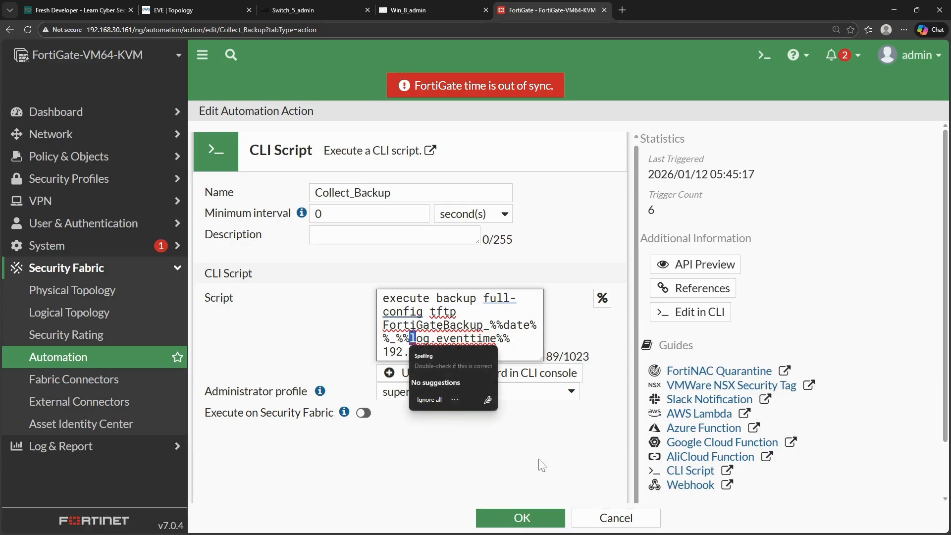
left_click(538, 519)
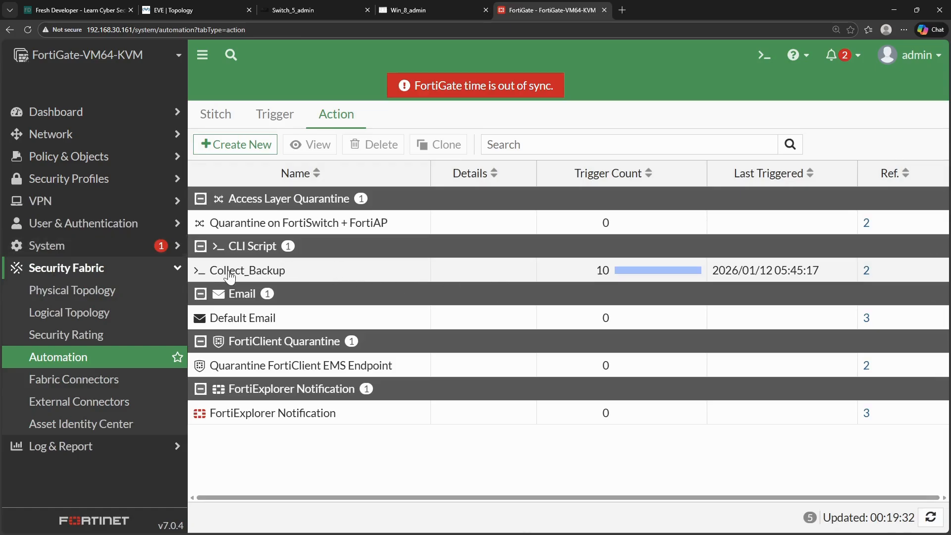
Reopen the Collect_Backup action, recheck its complete script, and cancel out of it
double_click(229, 276)
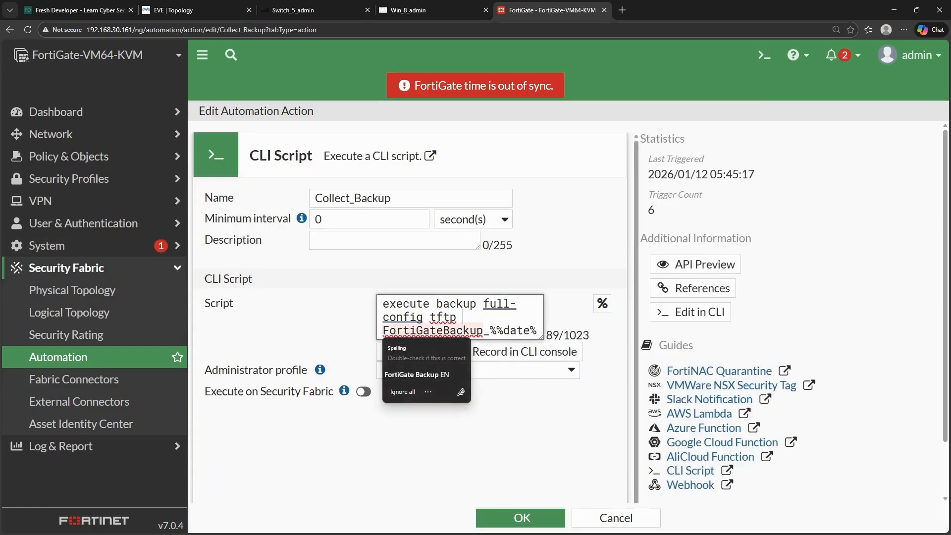
left_click(463, 330)
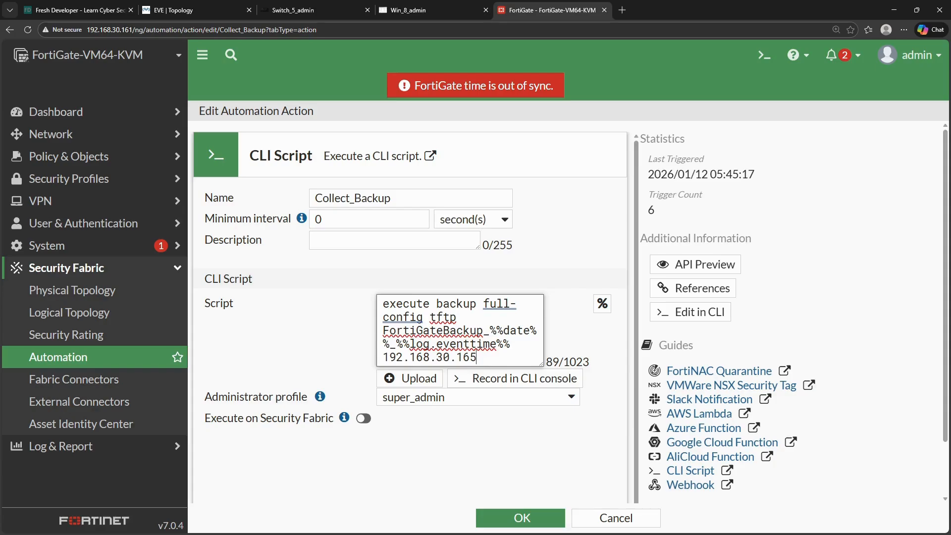
left_click(599, 517)
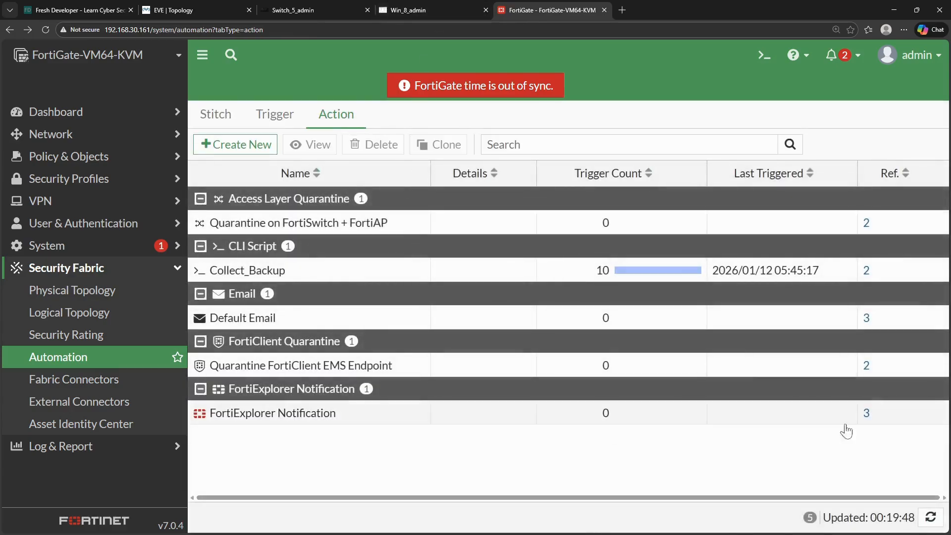
Open the FortiGate CLI console and begin a diagnose command
left_click(763, 57)
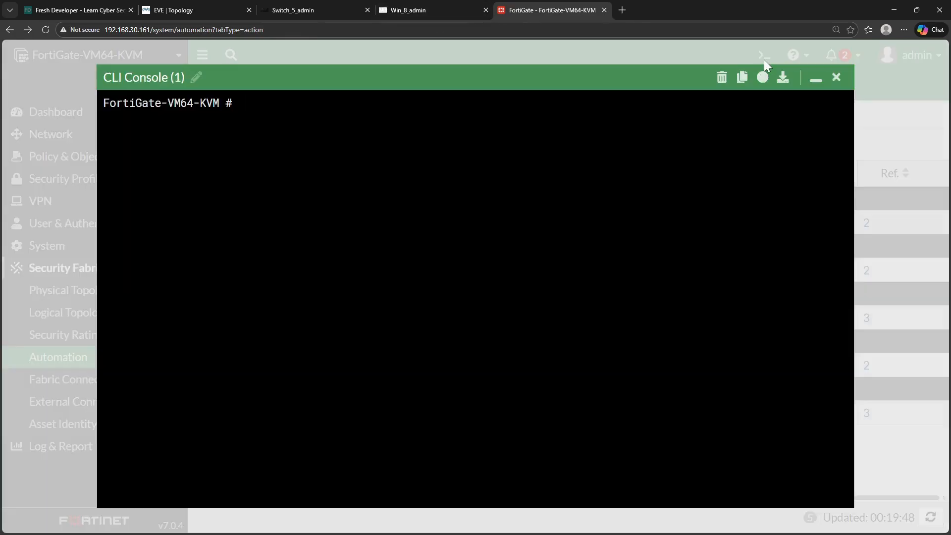
type("di")
key("Tab")
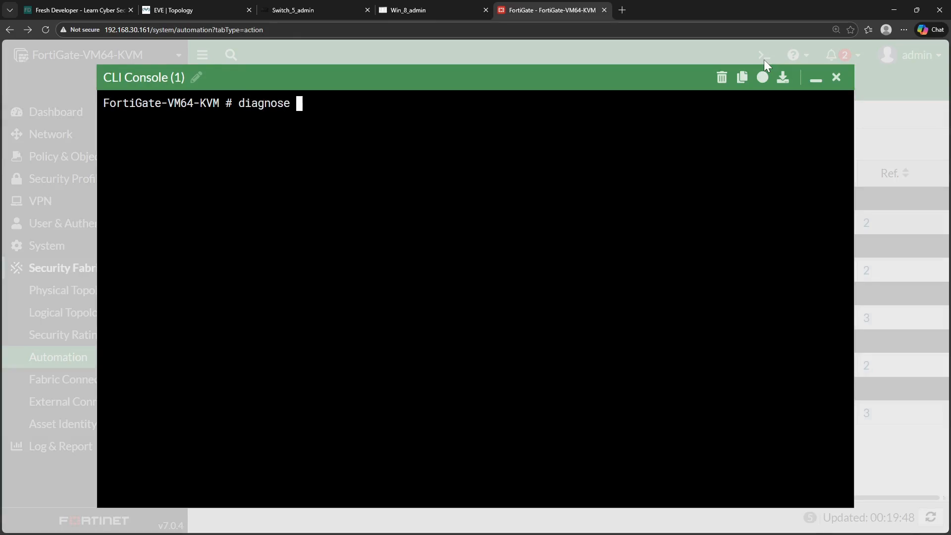
type("te")
key("Tab")
type("au")
key("Tab")
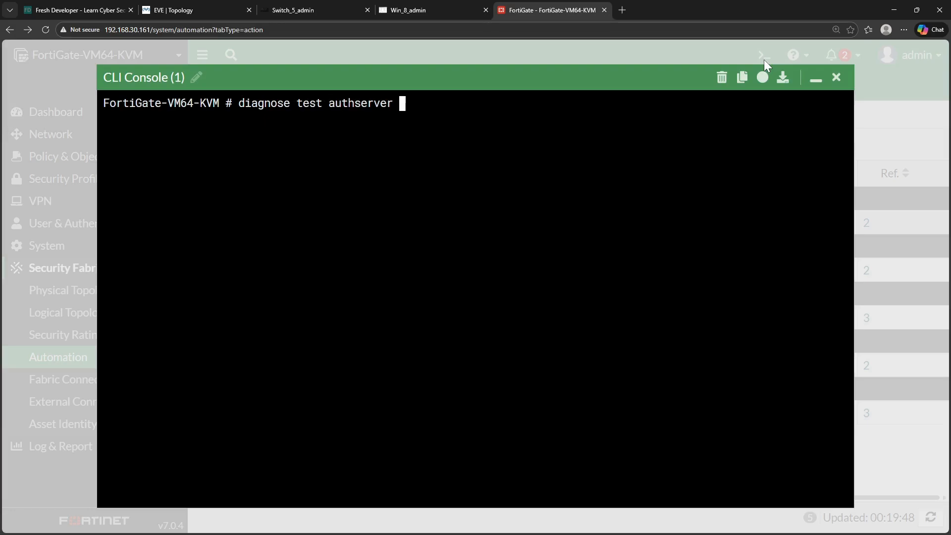
key("BackSpace")
key("BackSpace")
key("BackSpace")
key("BackSpace")
key("BackSpace")
key("BackSpace")
key("BackSpace")
key("BackSpace")
key("BackSpace")
key("BackSpace")
key("BackSpace")
key("BackSpace")
key("BackSpace")
key("BackSpace")
key("BackSpace")
key("BackSpace")
key("BackSpace")
key("BackSpace")
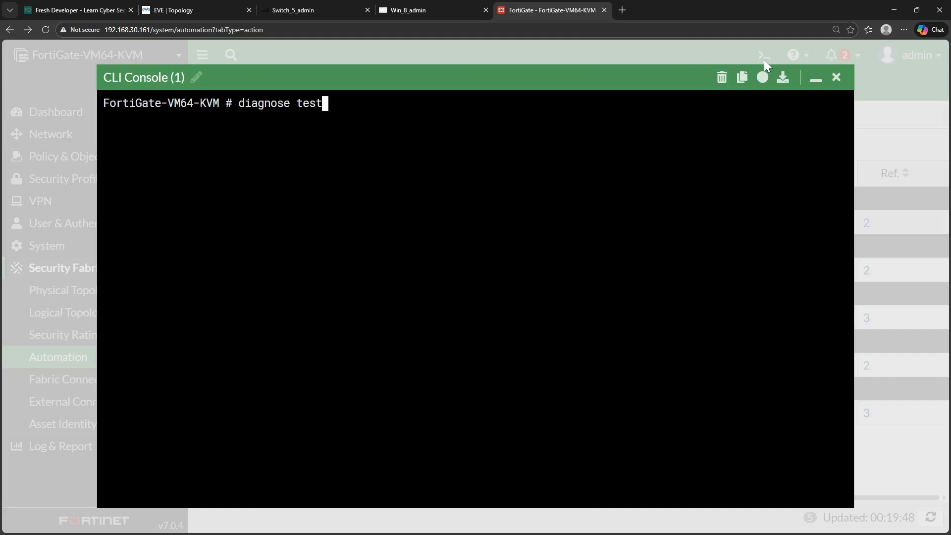
key("BackSpace")
Extend the console command to diagnose automation test, leaving it ready for a stitch name
key("Tab")
type("au")
key("Tab")
type("tes")
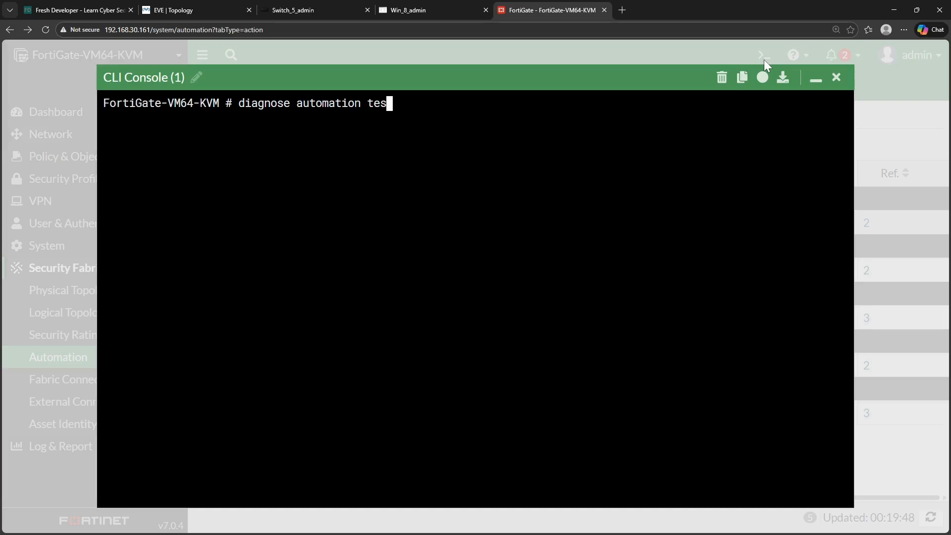
key("Tab")
Minimize the CLI console and copy the name of the BackupWhenConfigChange stitch from the stitch list
left_click(816, 78)
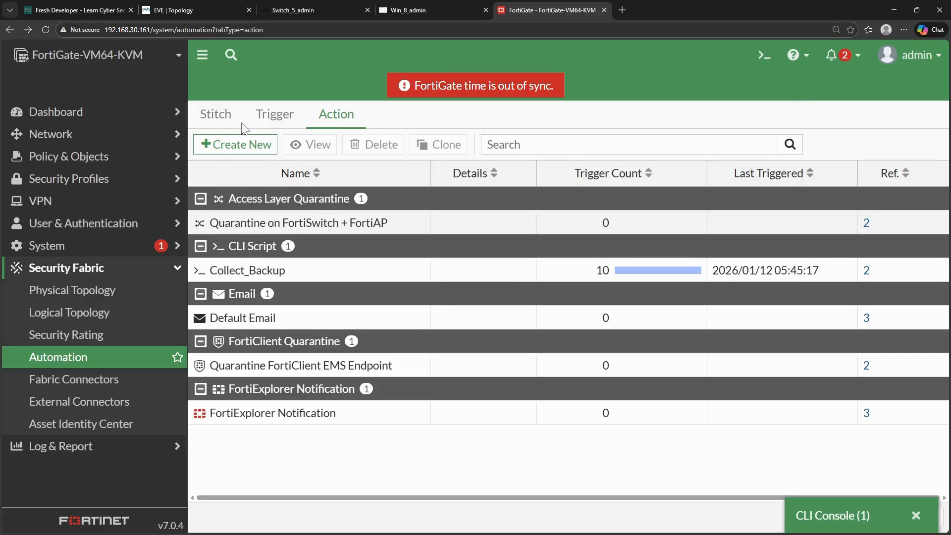
left_click(218, 115)
mouse_move(283, 287)
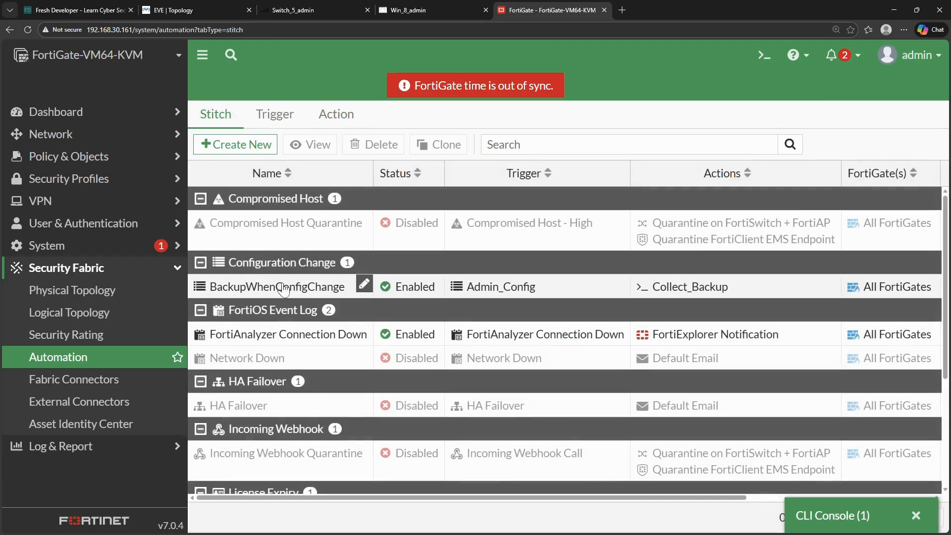
left_click(364, 284)
key("ctrl+c")
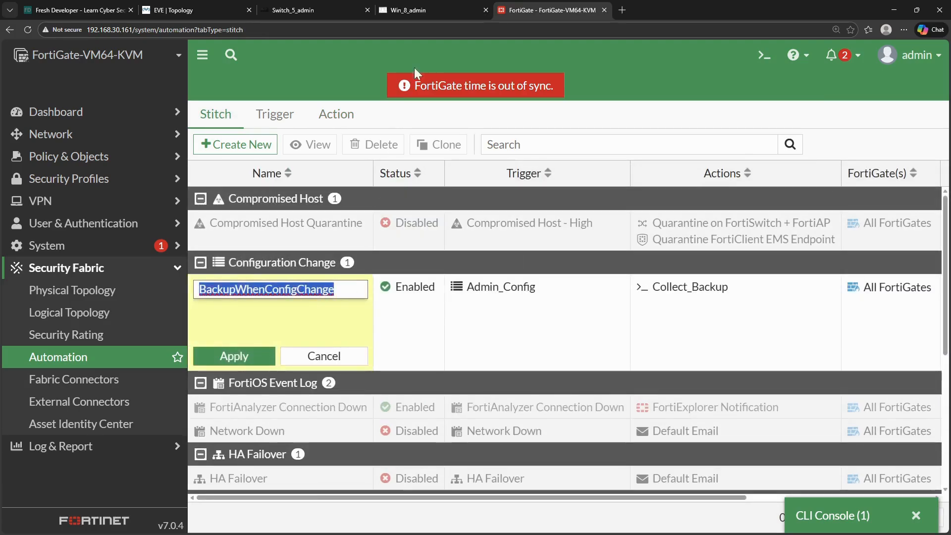
Run diagnose automation test BackupWhenConfigChange in the CLI console and check the Tftpd32 folder on Win_8_admin for a new backup
left_click(401, 11)
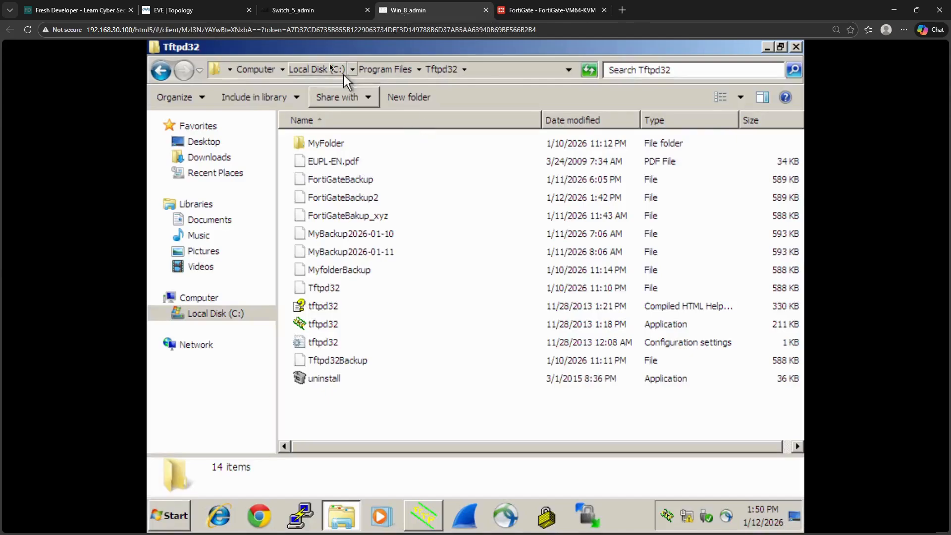
left_click(289, 11)
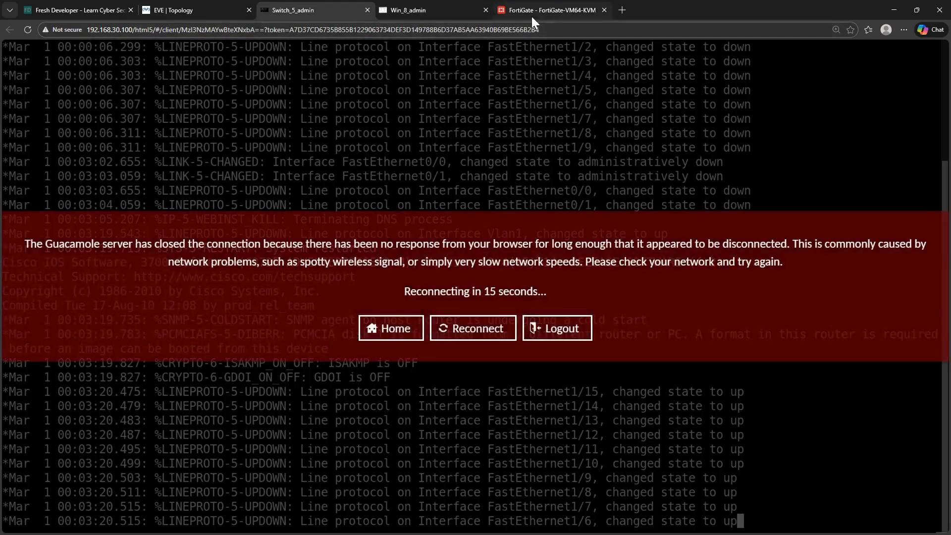
left_click(530, 14)
left_click(859, 523)
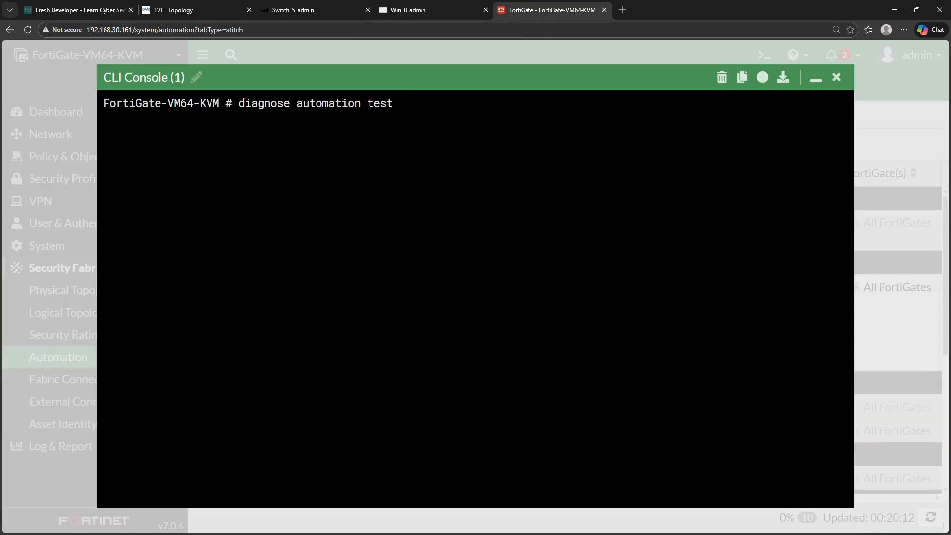
right_click(503, 151)
left_click(560, 291)
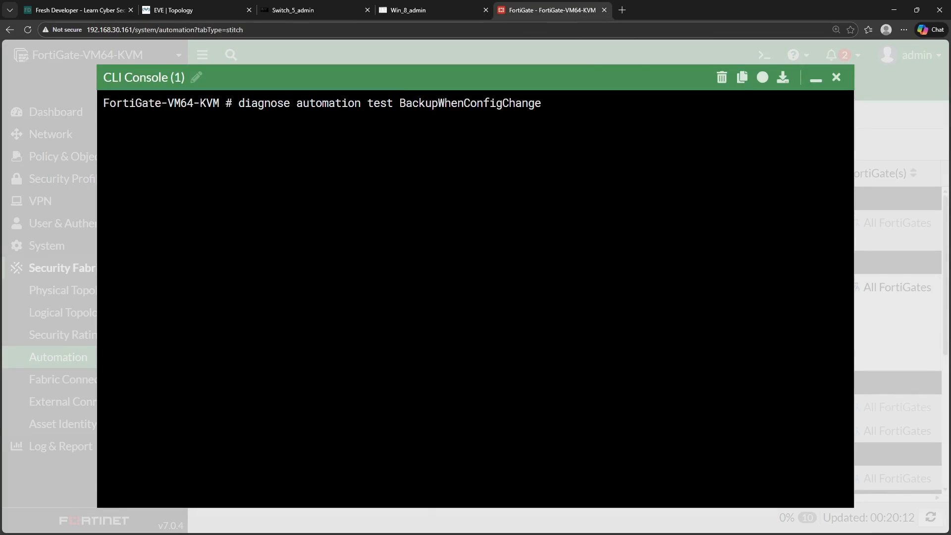
key("Return")
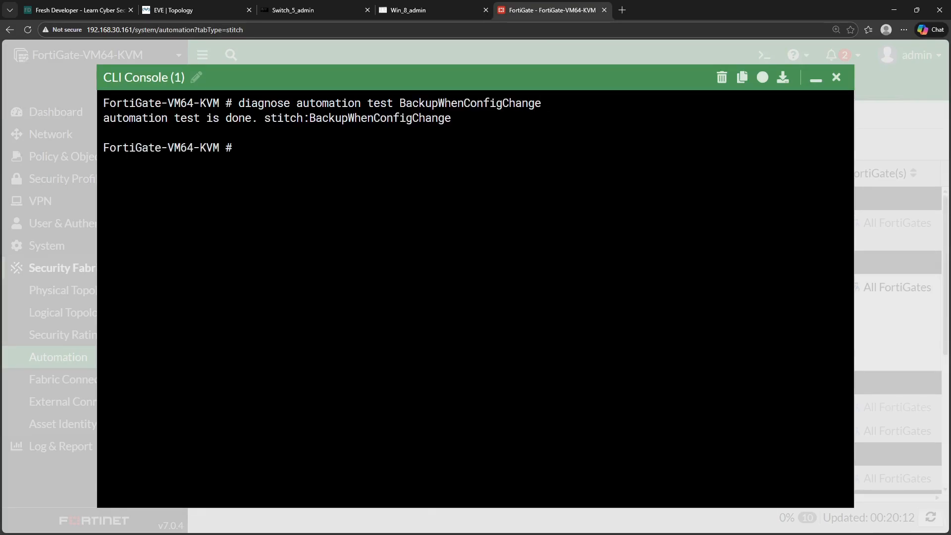
left_click(421, 10)
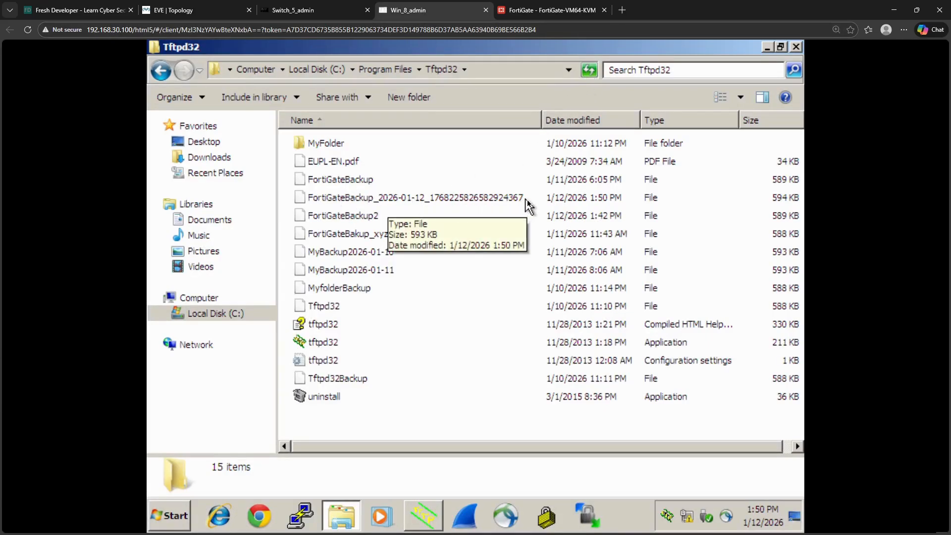
Repeat the BackupWhenConfigChange automation test three more times, checking the Tftpd32 folder on Win_8_admin after each run
left_click(549, 14)
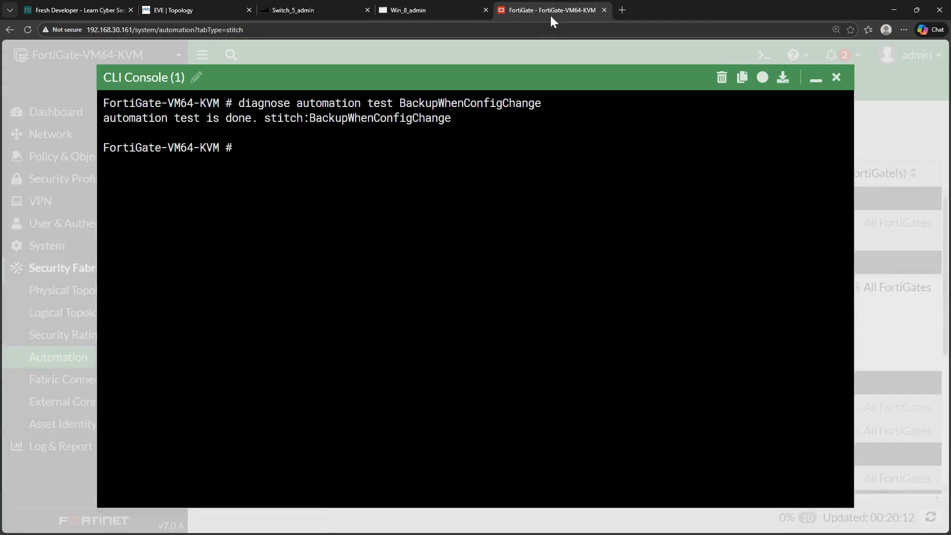
key("Up")
key("Return")
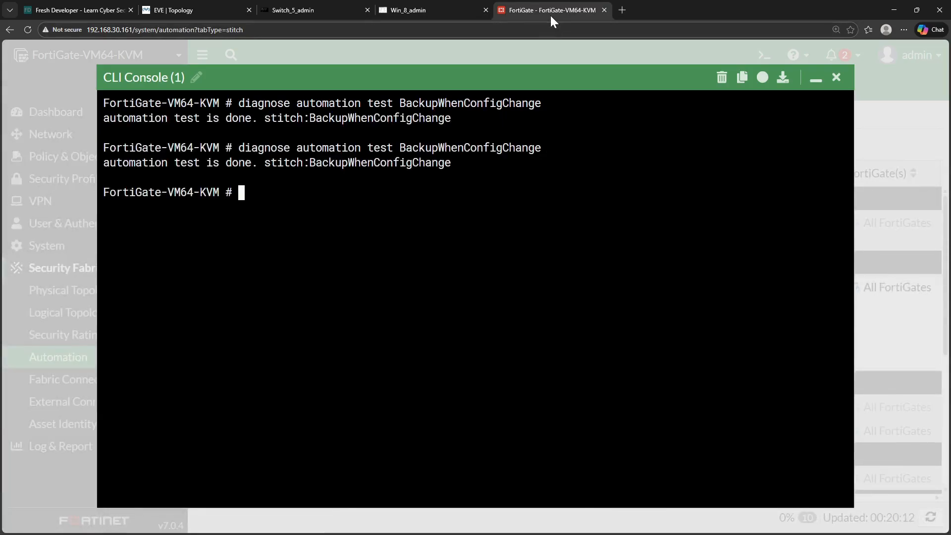
left_click(424, 10)
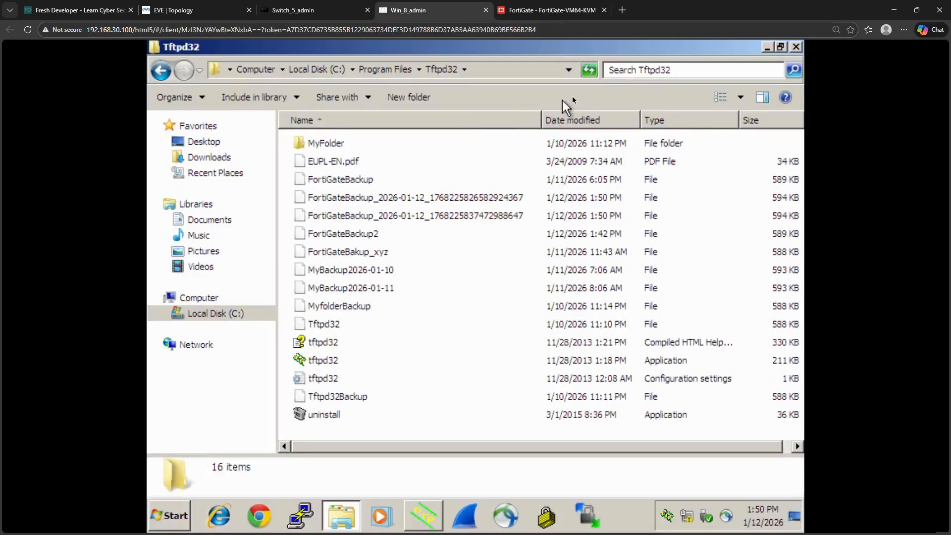
left_click(579, 11)
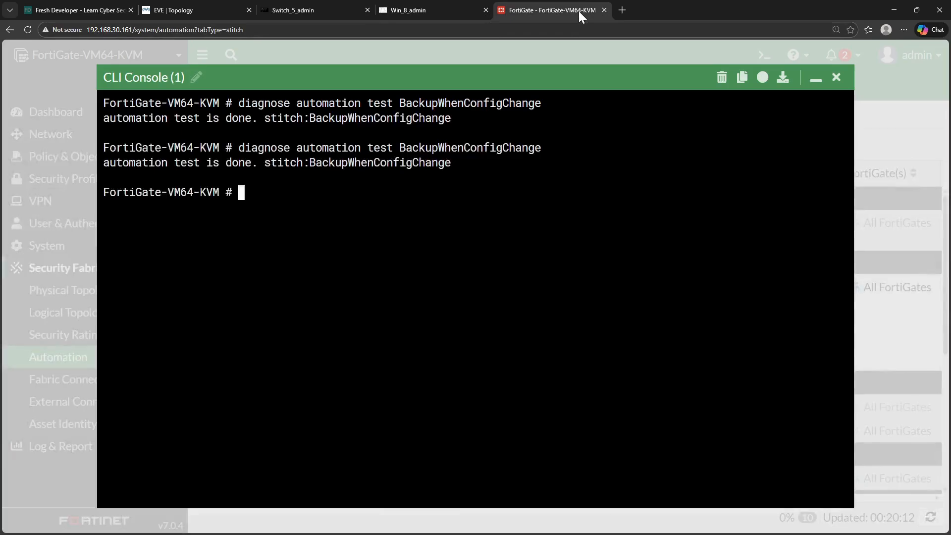
key("Up")
key("Return")
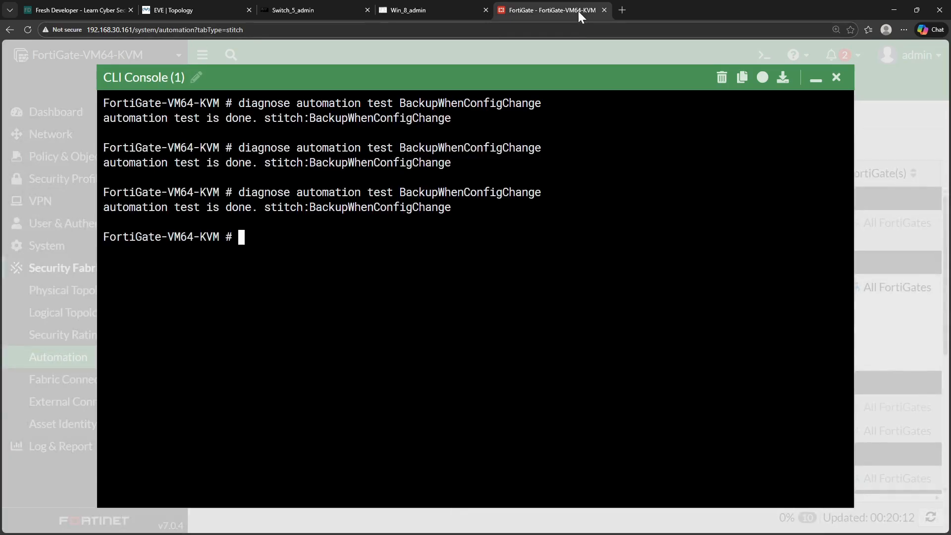
left_click(408, 8)
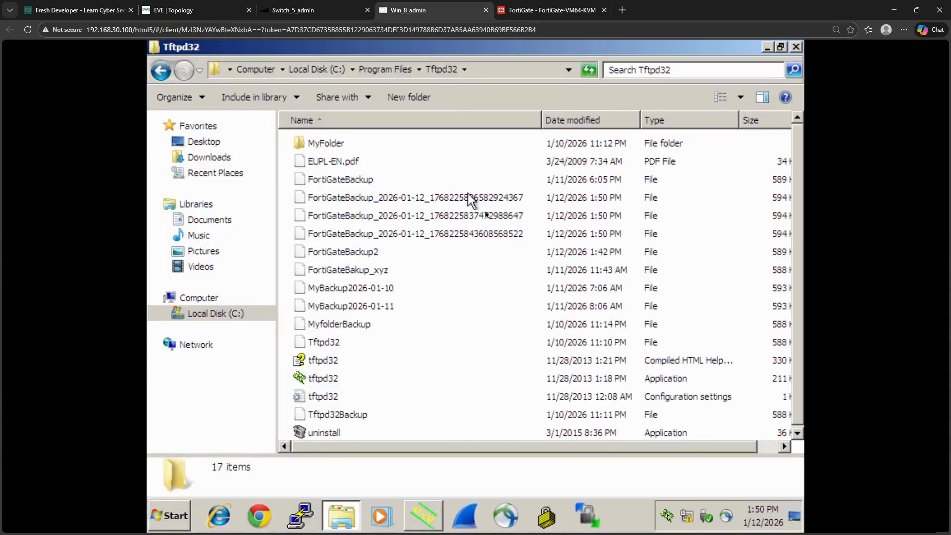
left_click(547, 12)
key("Up")
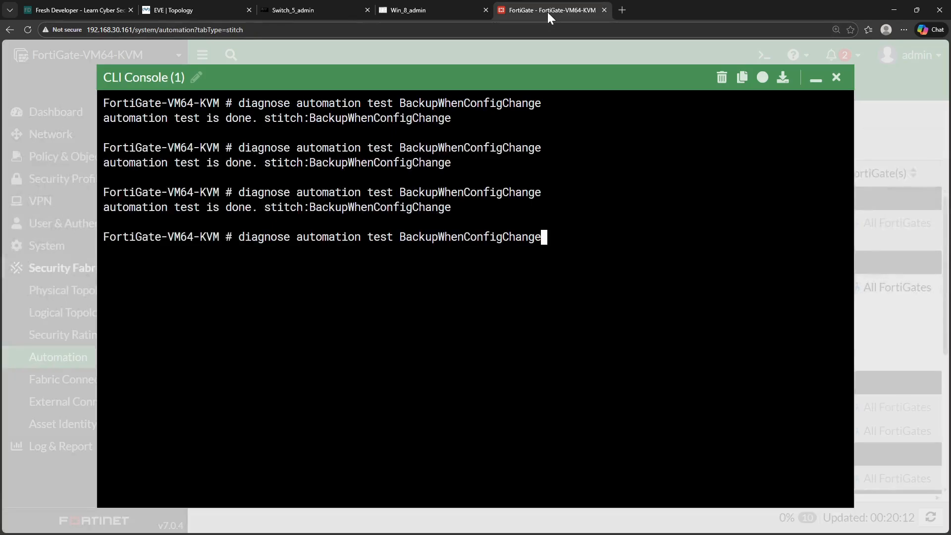
key("Return")
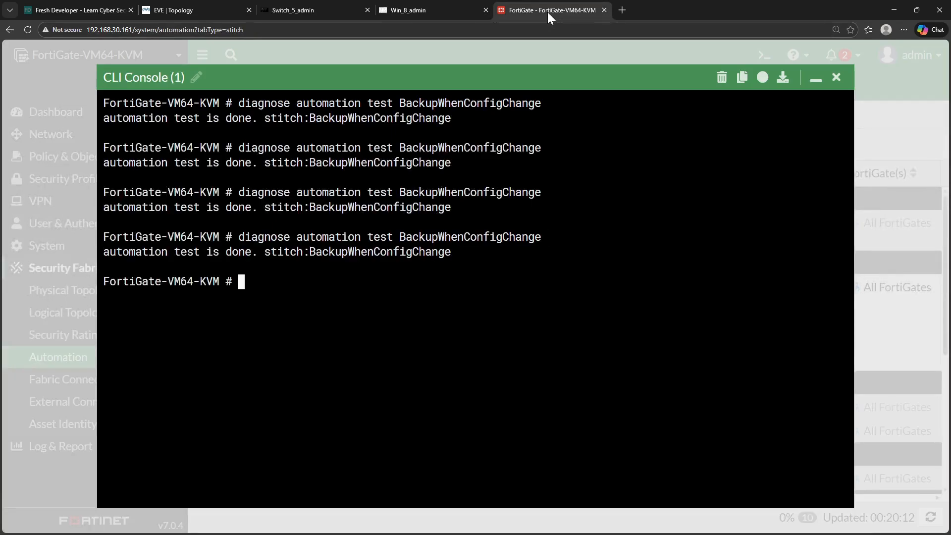
left_click(392, 11)
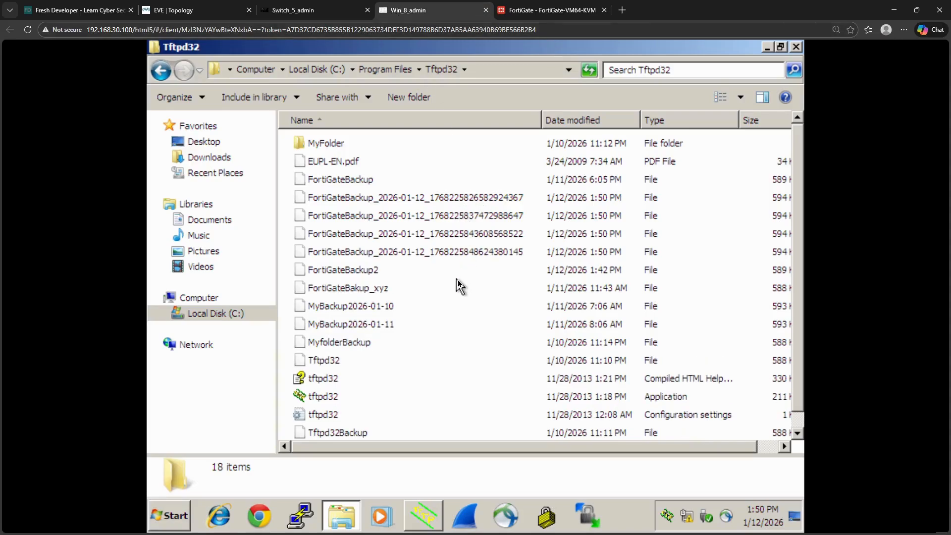